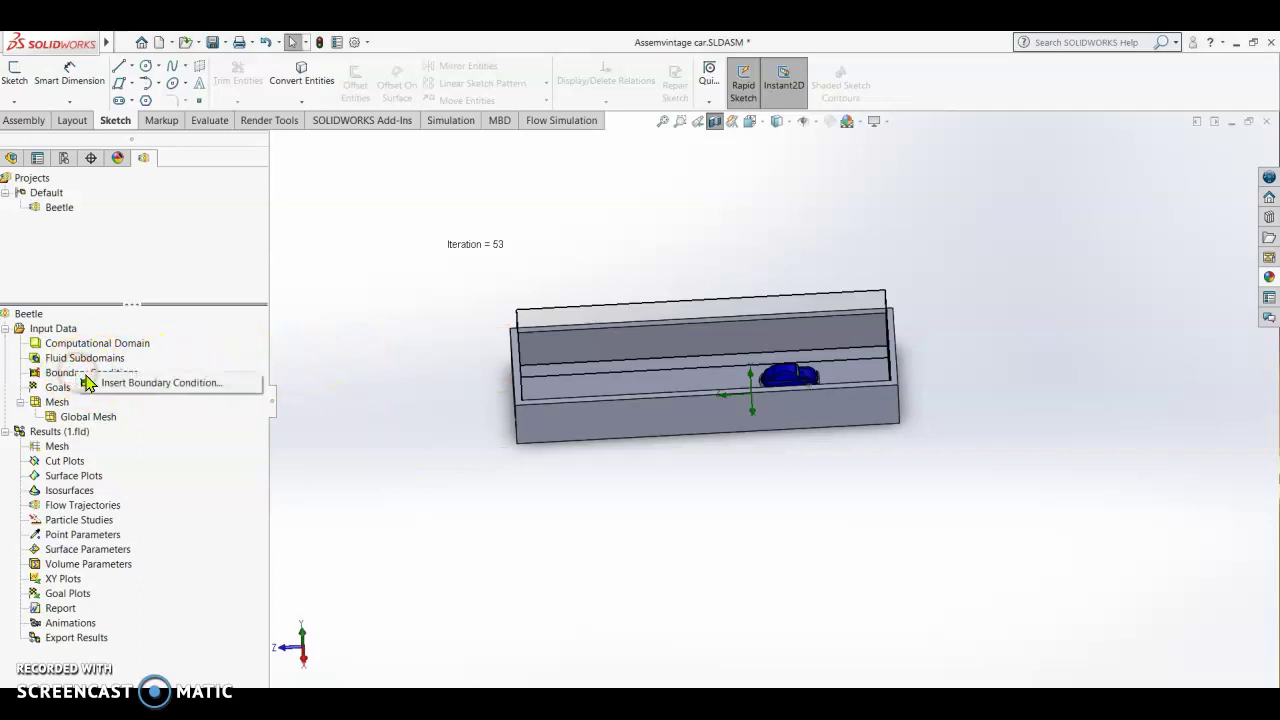
Apply a 120 km/h Inlet Velocity condition to the wind tunnel's end face as Inlet Velocity 1.
{"action": "double_click", "coordinate": [123, 386]}
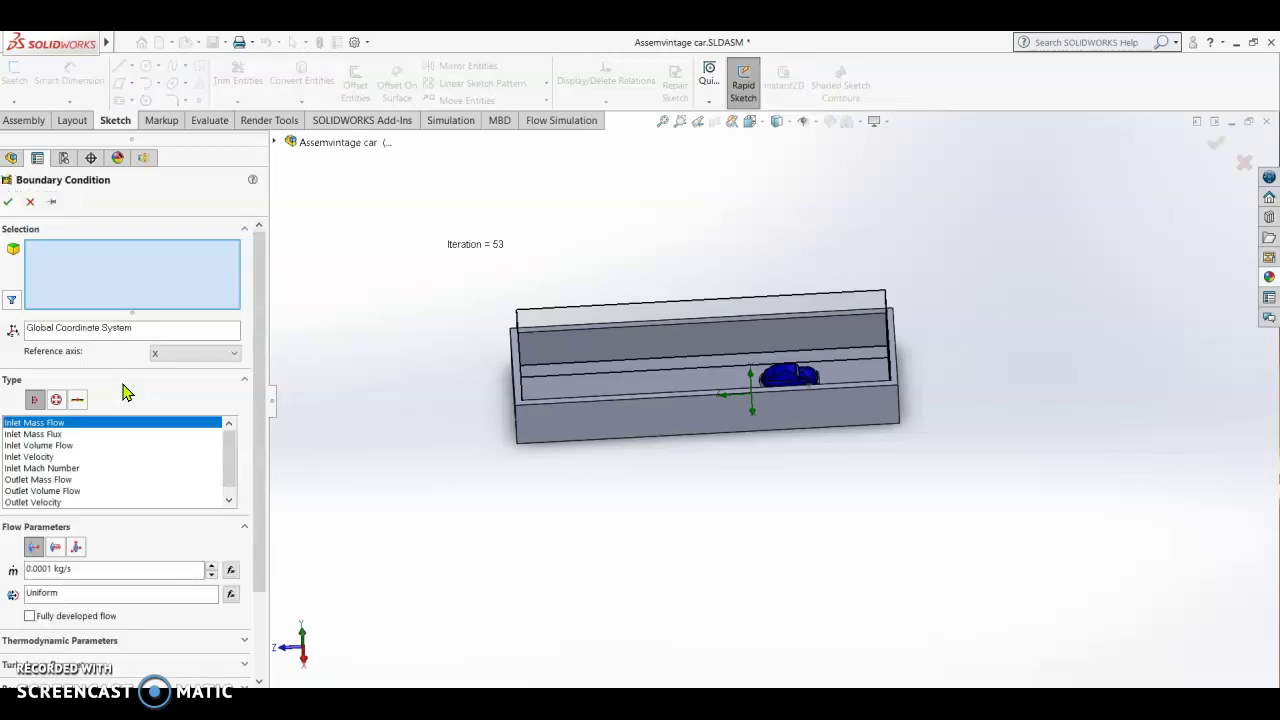
{"action": "left_click", "coordinate": [35, 400]}
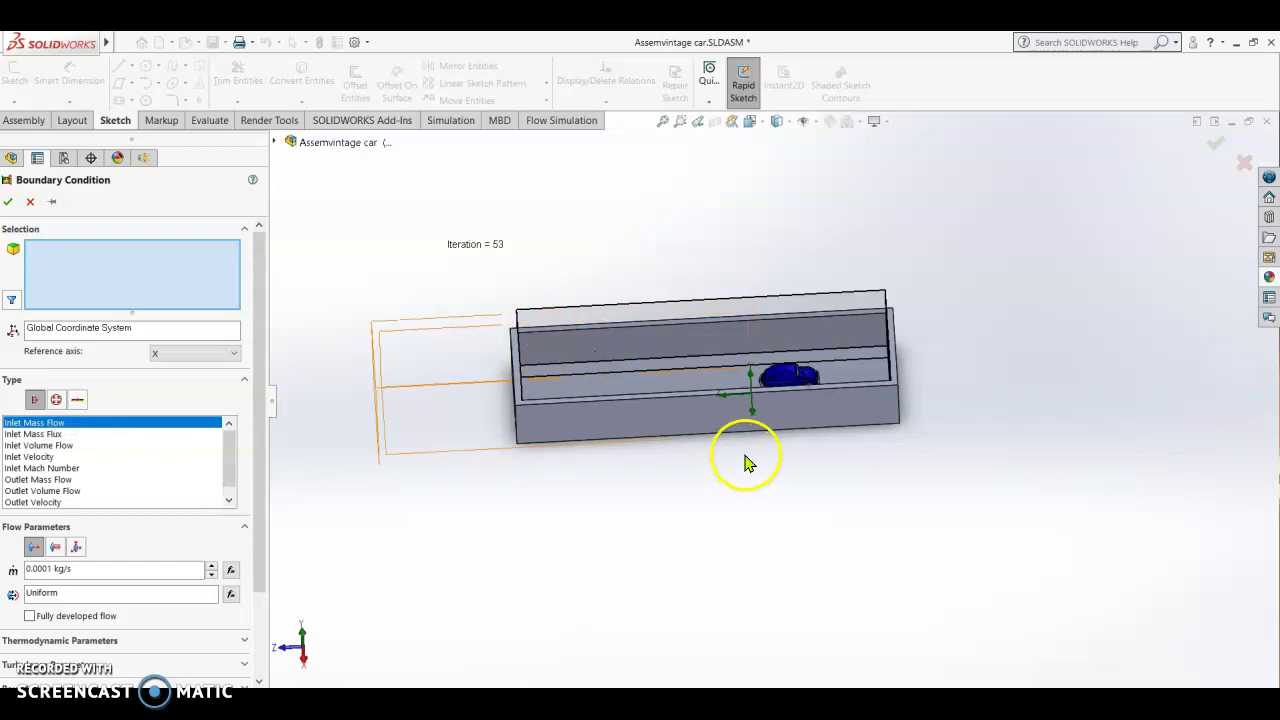
{"action": "middle_click_drag", "start_coordinate": [746, 458], "coordinate": [803, 474]}
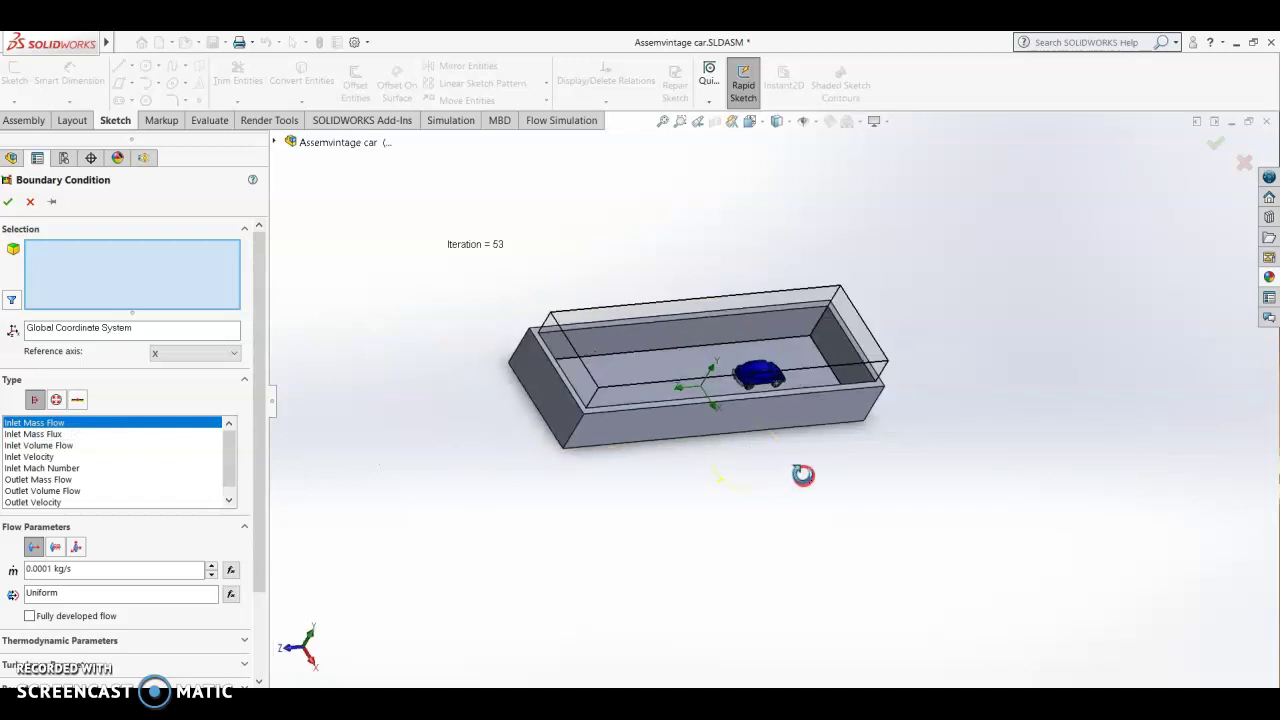
{"action": "left_click", "coordinate": [838, 350]}
{"action": "left_click", "coordinate": [842, 351]}
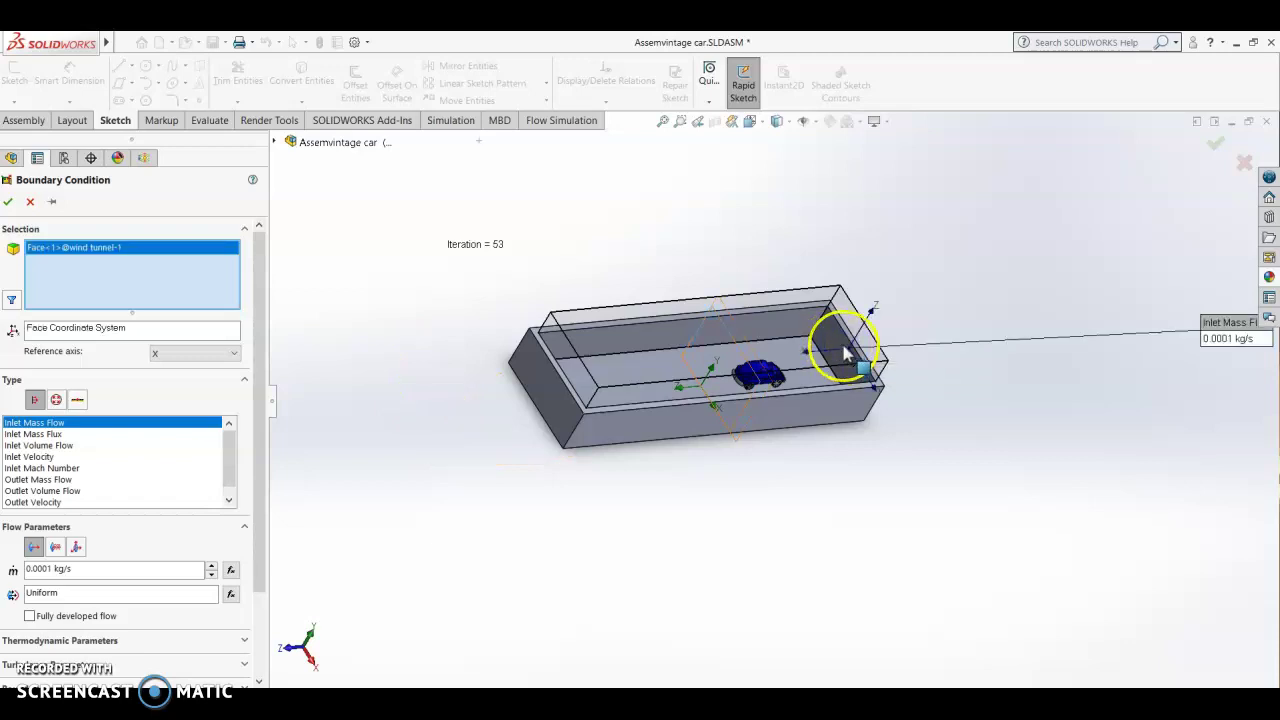
{"action": "mouse_move", "coordinate": [845, 352]}
{"action": "left_mouse_down"}
{"action": "mouse_move", "coordinate": [823, 337]}
{"action": "mouse_move", "coordinate": [737, 371]}
{"action": "mouse_move", "coordinate": [434, 437]}
{"action": "mouse_move", "coordinate": [255, 447]}
{"action": "left_mouse_up"}
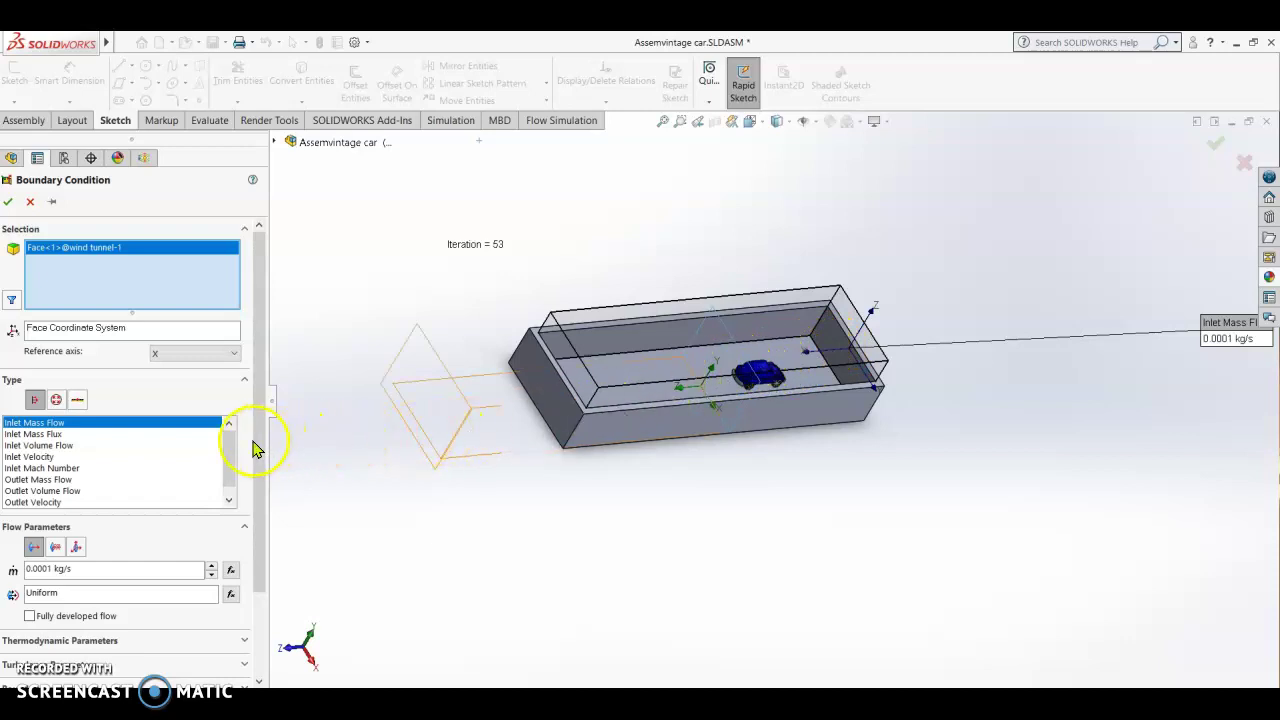
{"action": "left_click", "coordinate": [33, 457]}
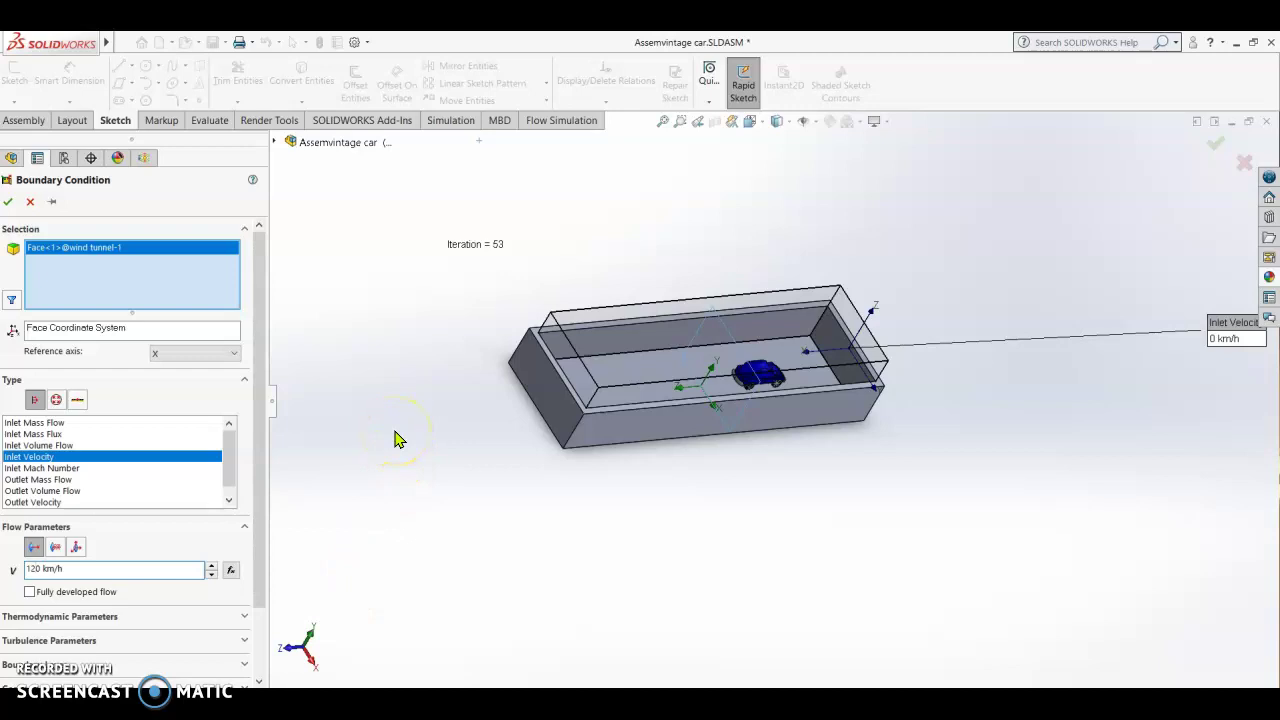
{"action": "left_click", "coordinate": [8, 204]}
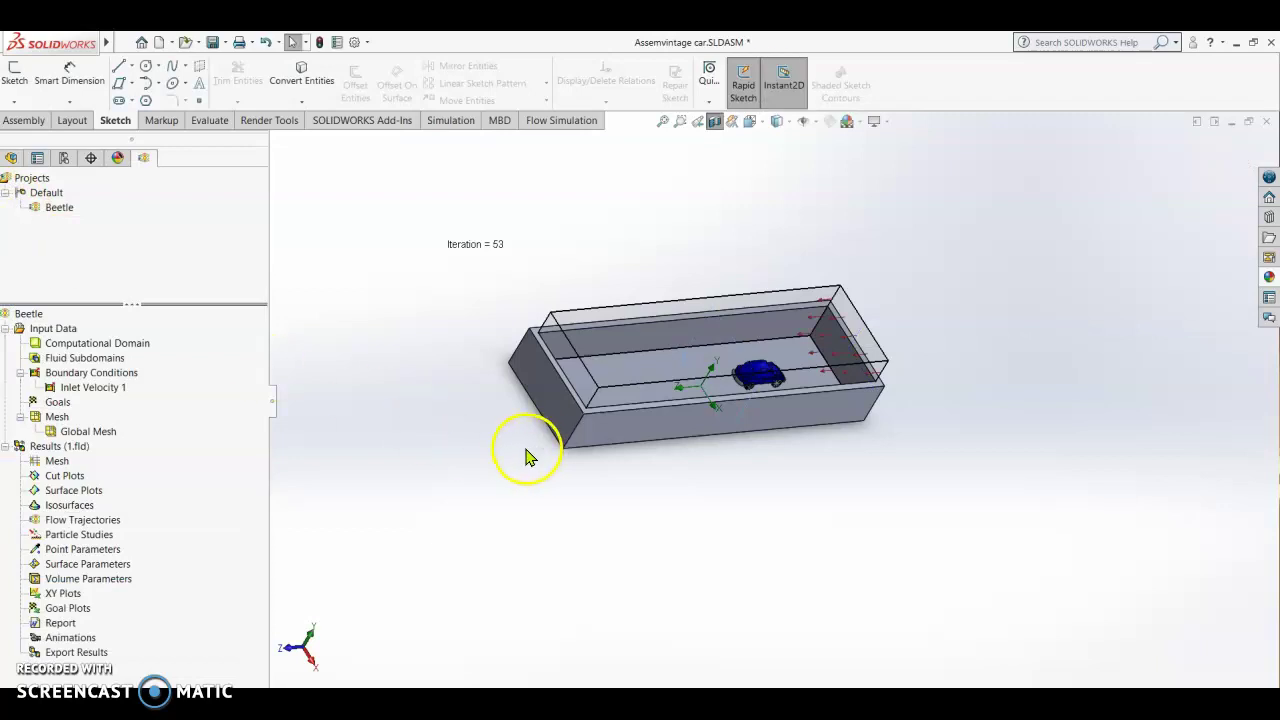
Apply an Environment Pressure of 101325 Pa to the tunnel's opposite end face.
{"action": "right_click", "coordinate": [115, 372]}
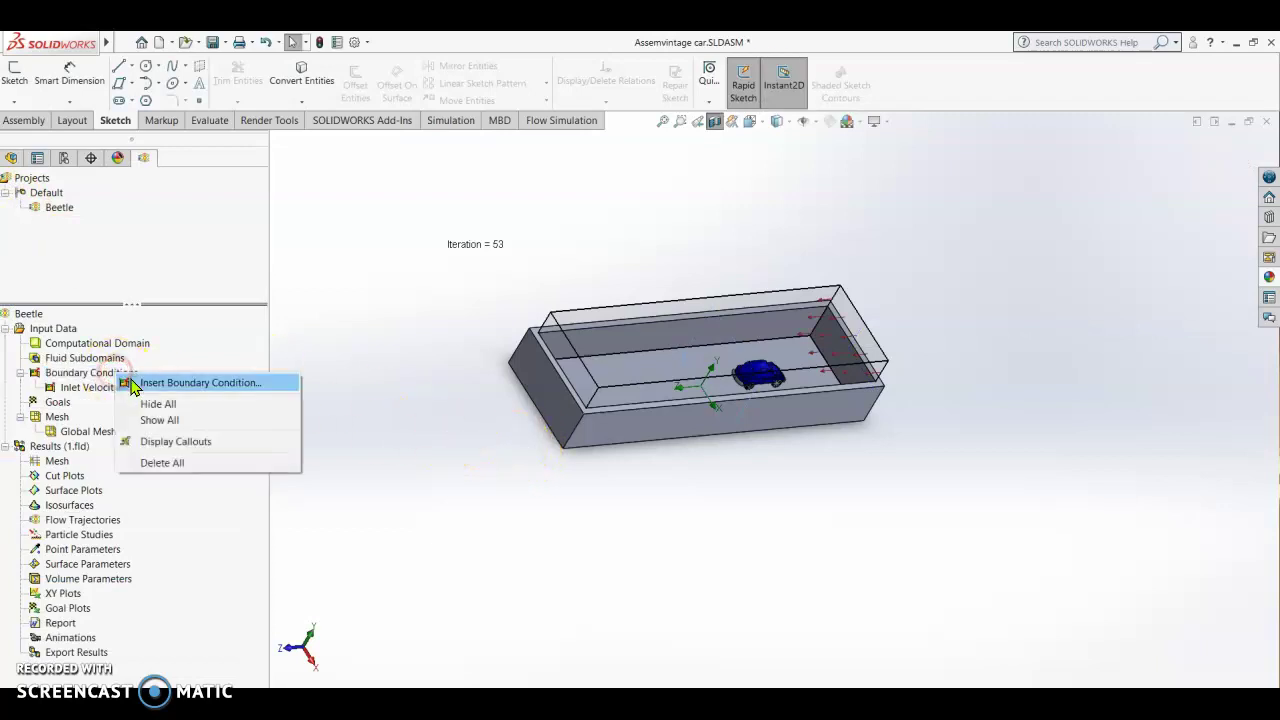
{"action": "left_click", "coordinate": [220, 384]}
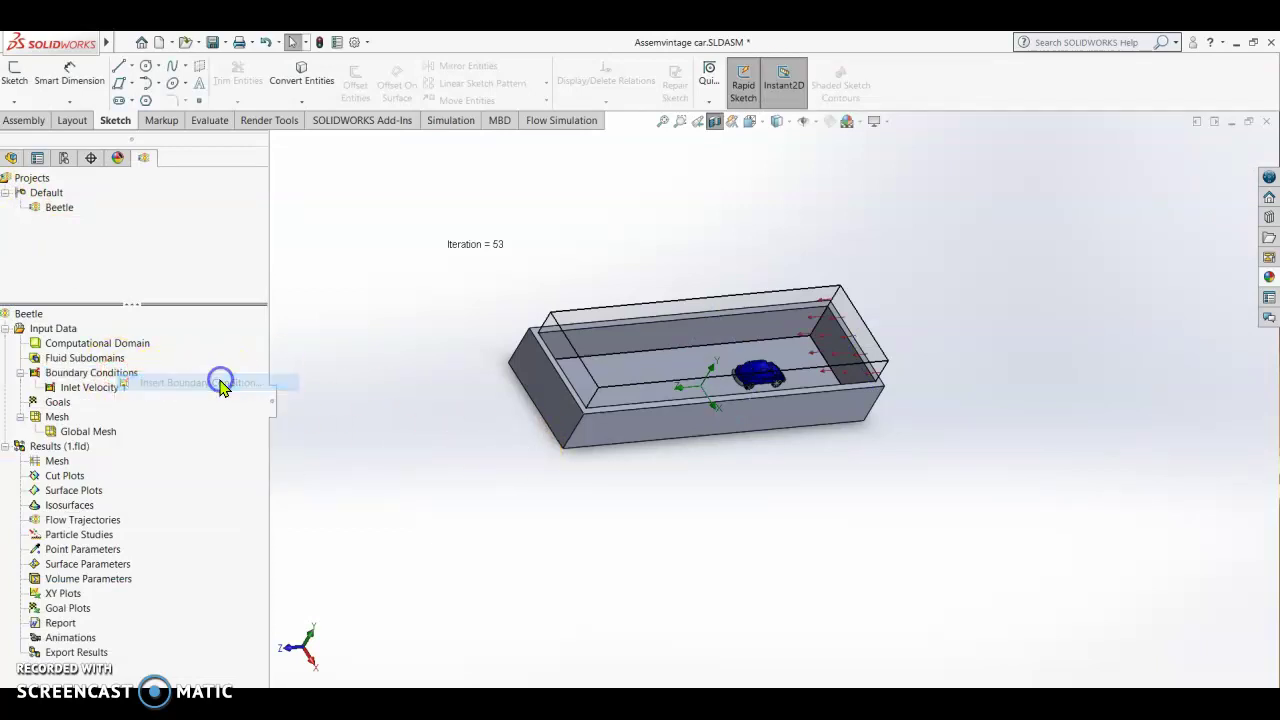
{"action": "middle_click_drag", "start_coordinate": [460, 484], "coordinate": [290, 431]}
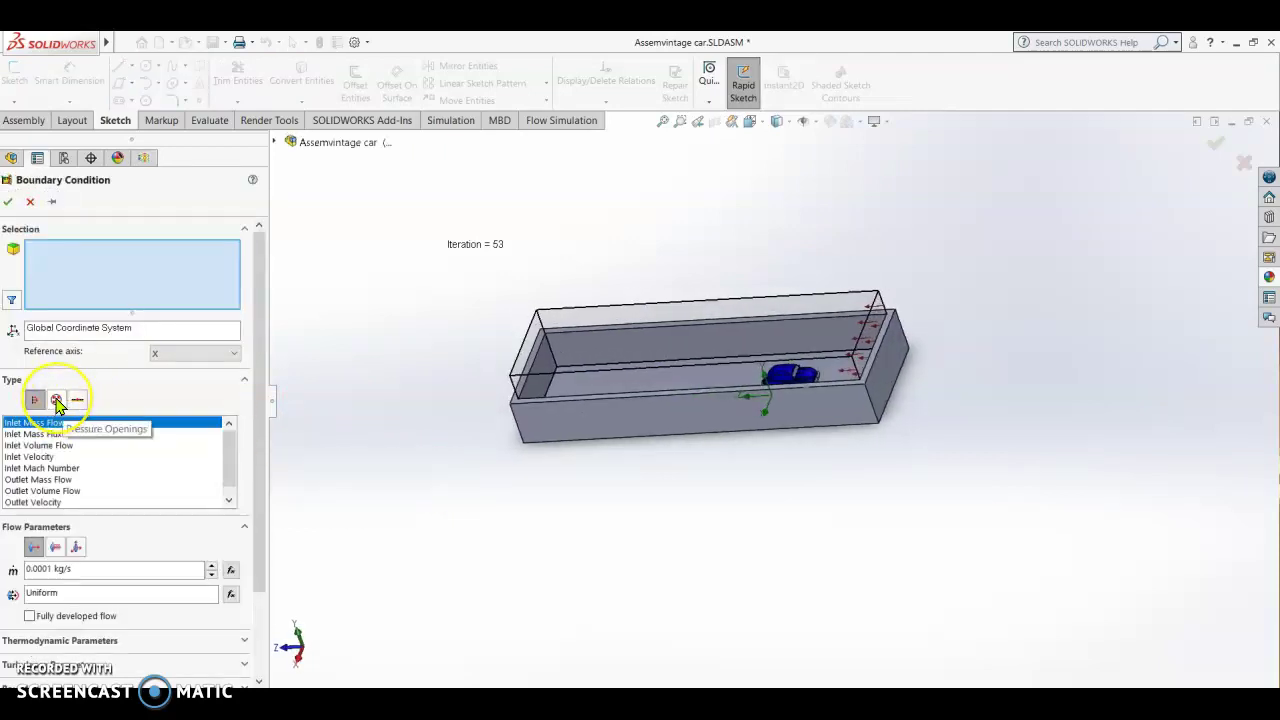
{"action": "left_click", "coordinate": [57, 401]}
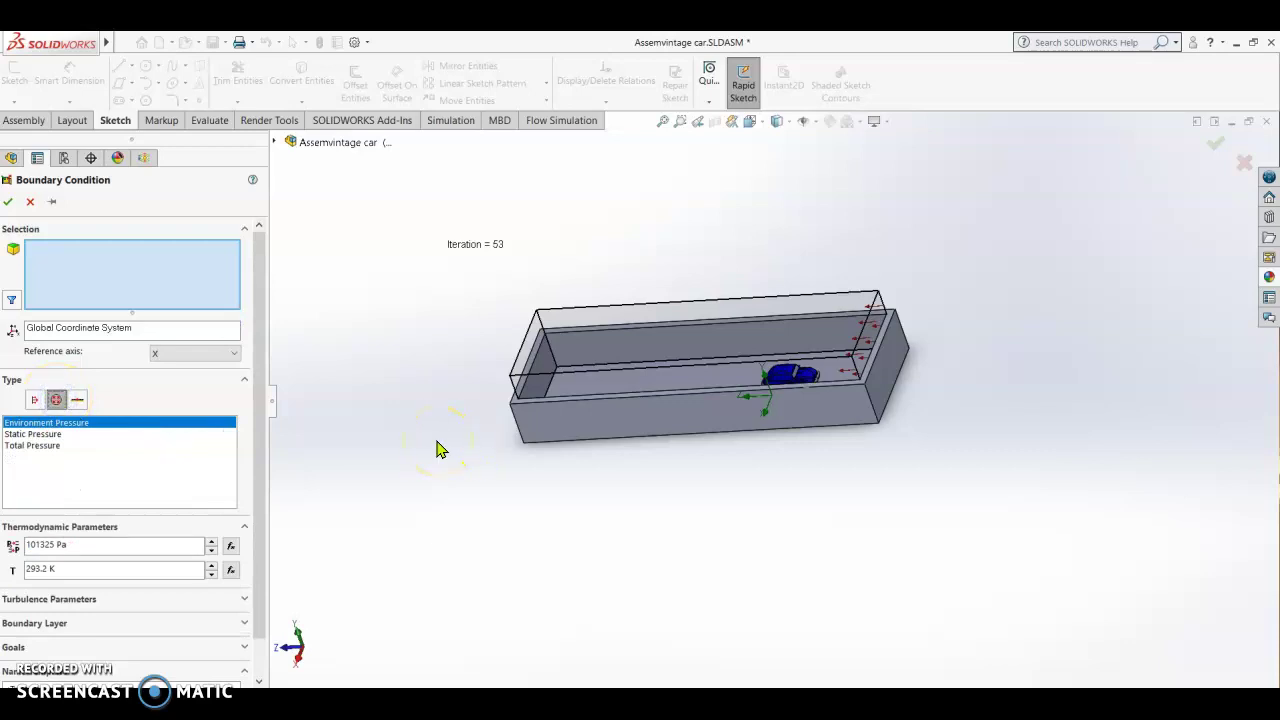
{"action": "left_click", "coordinate": [40, 434]}
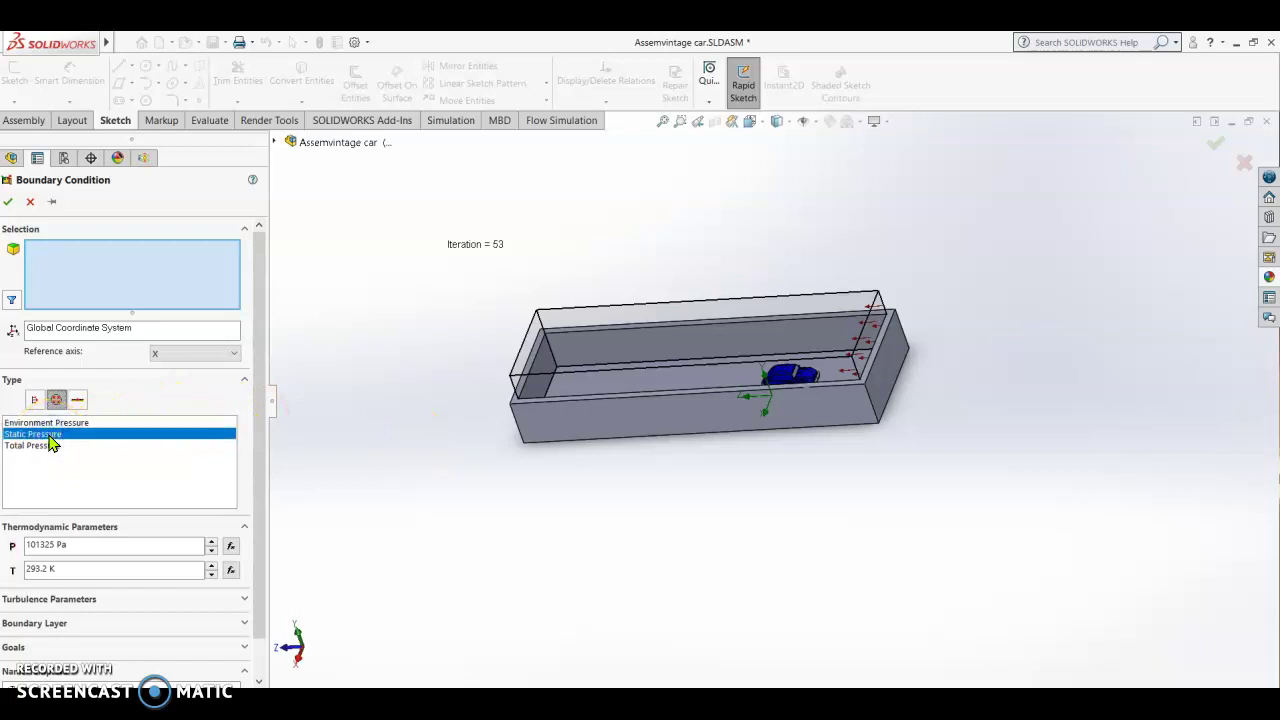
{"action": "left_click", "coordinate": [63, 430]}
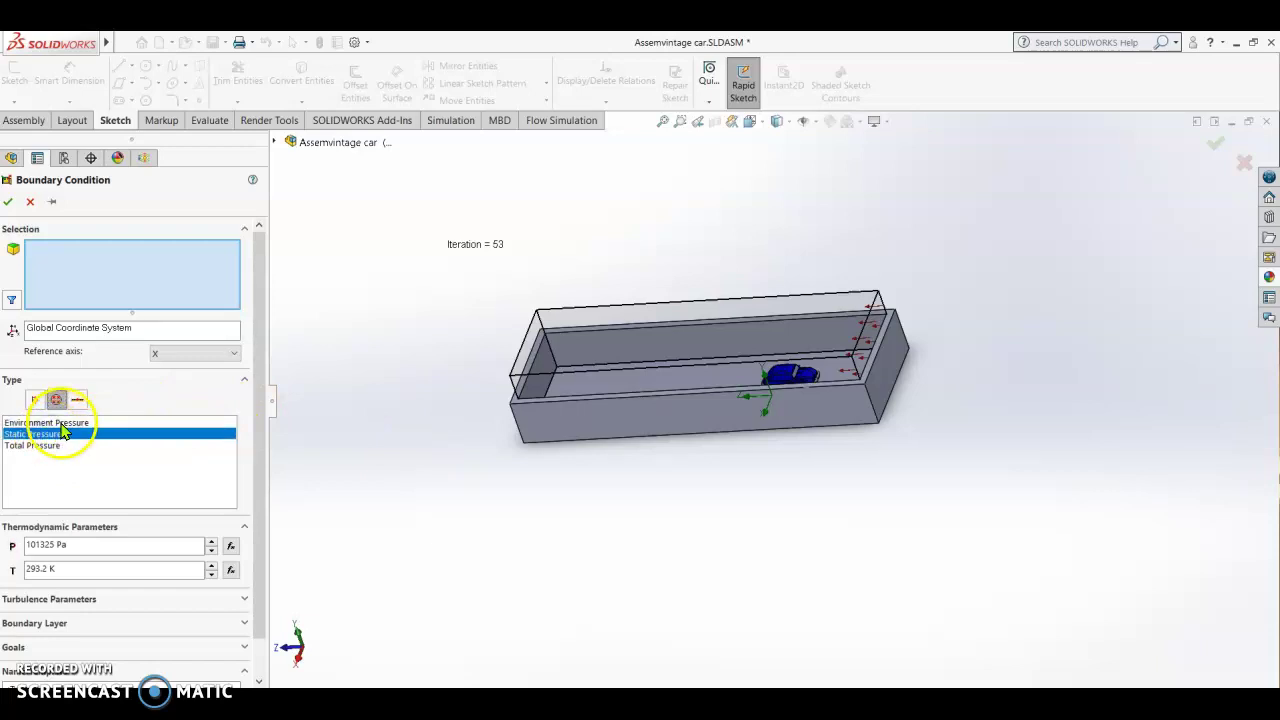
{"action": "left_click", "coordinate": [60, 422]}
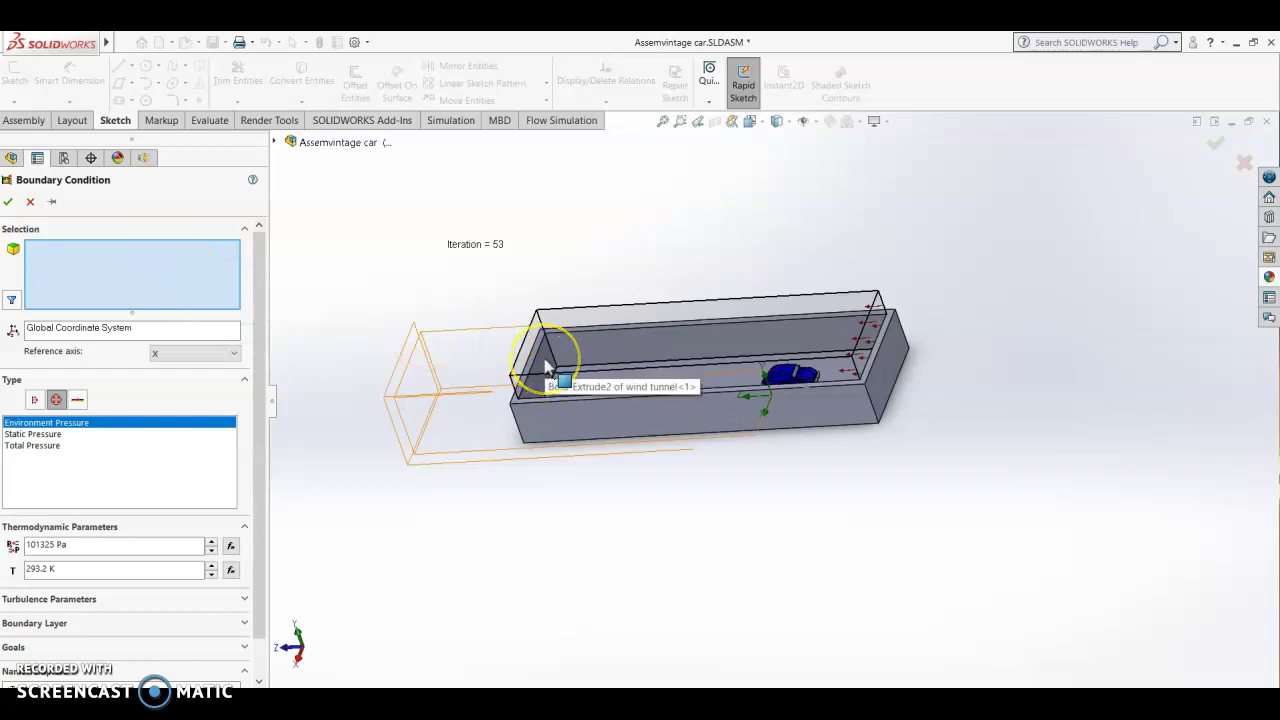
{"action": "left_click", "coordinate": [545, 367]}
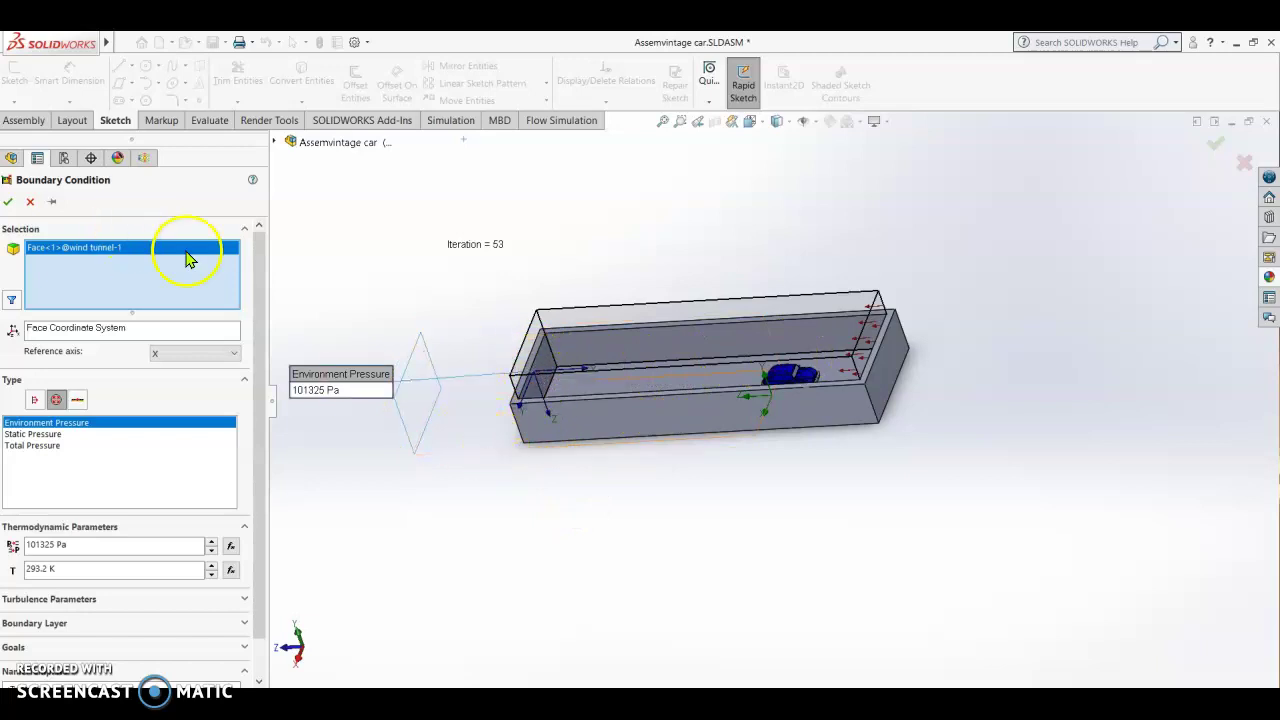
{"action": "left_click", "coordinate": [8, 203]}
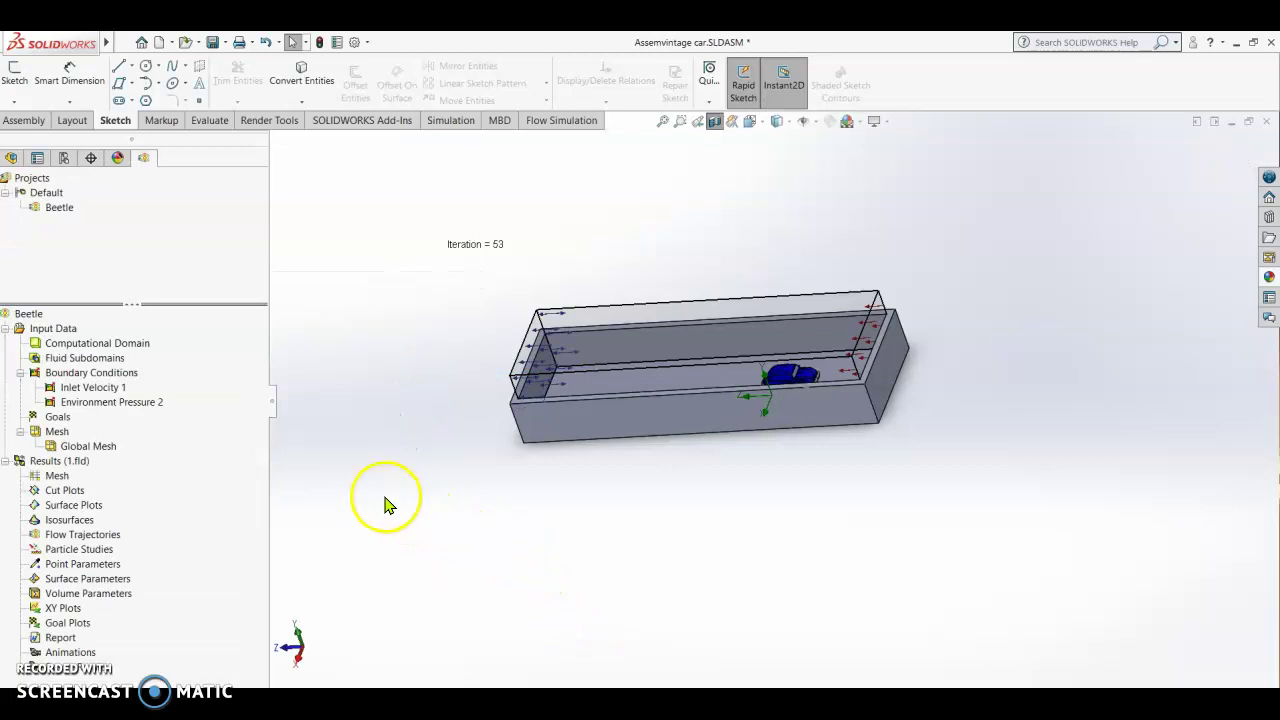
Define an Ideal Wall condition on the reselected wind tunnel face.
{"action": "right_click", "coordinate": [104, 381]}
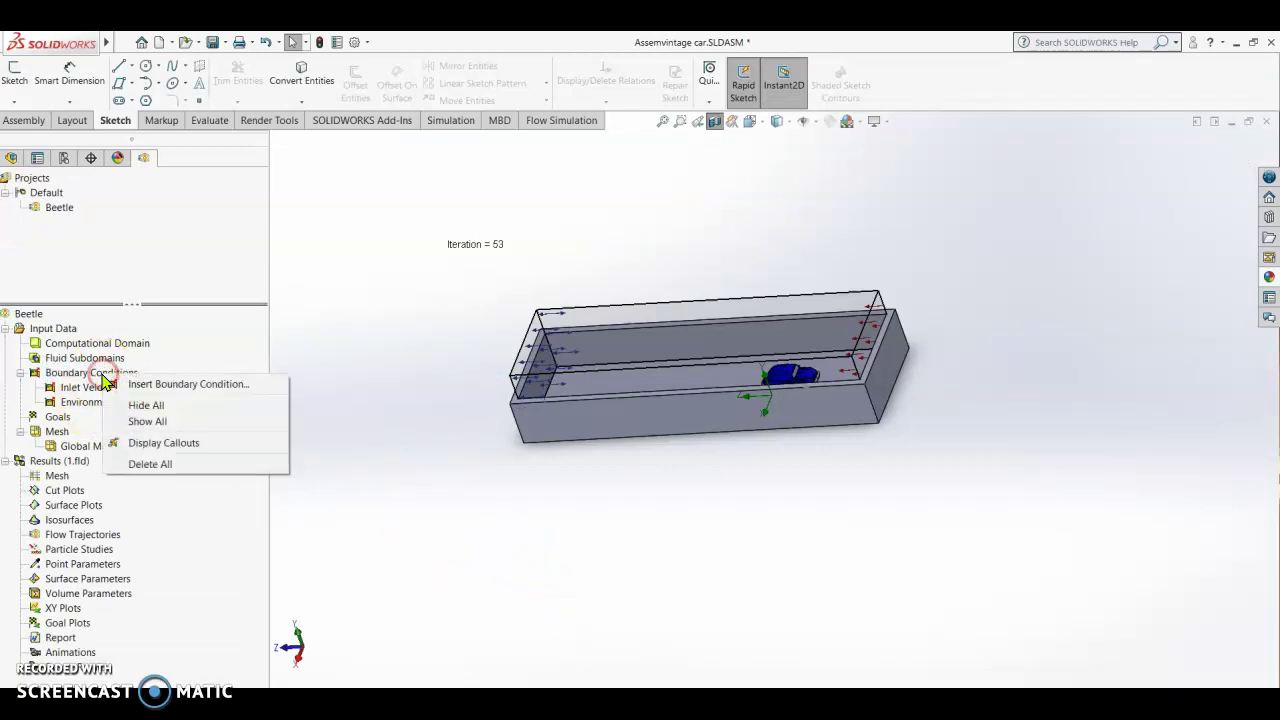
{"action": "left_click", "coordinate": [185, 384]}
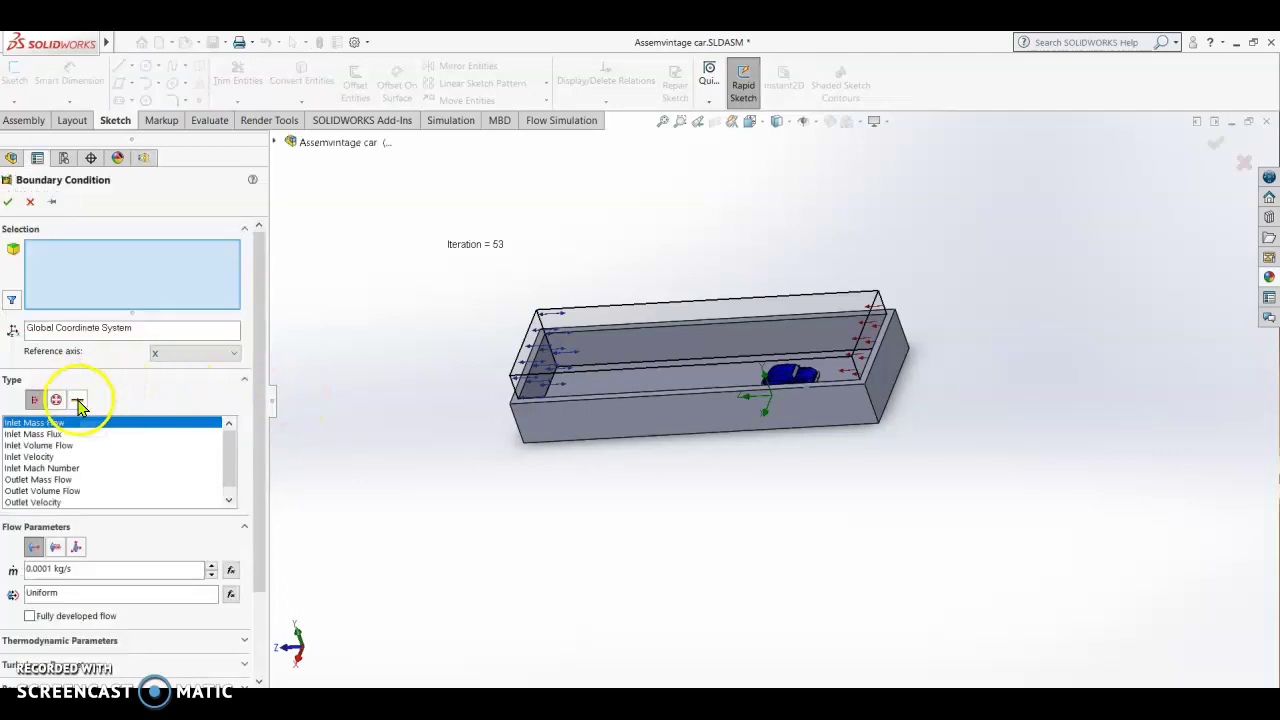
{"action": "left_click", "coordinate": [78, 401]}
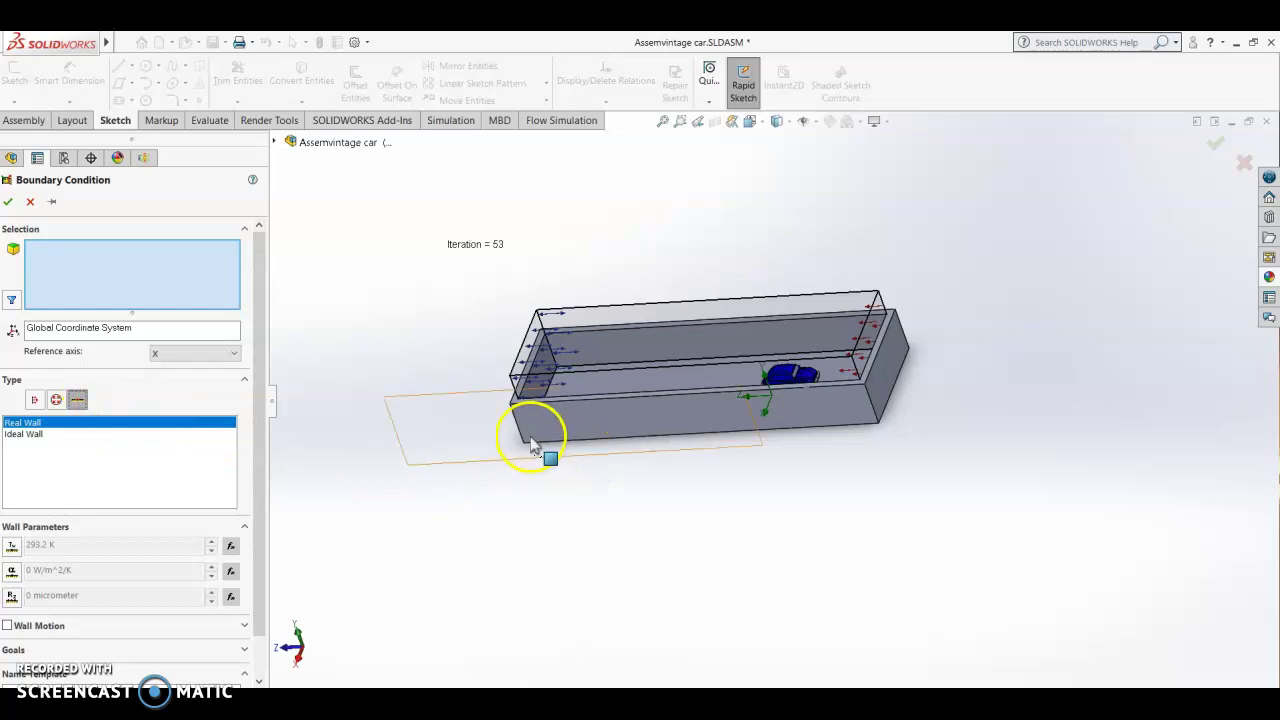
{"action": "left_click", "coordinate": [34, 434]}
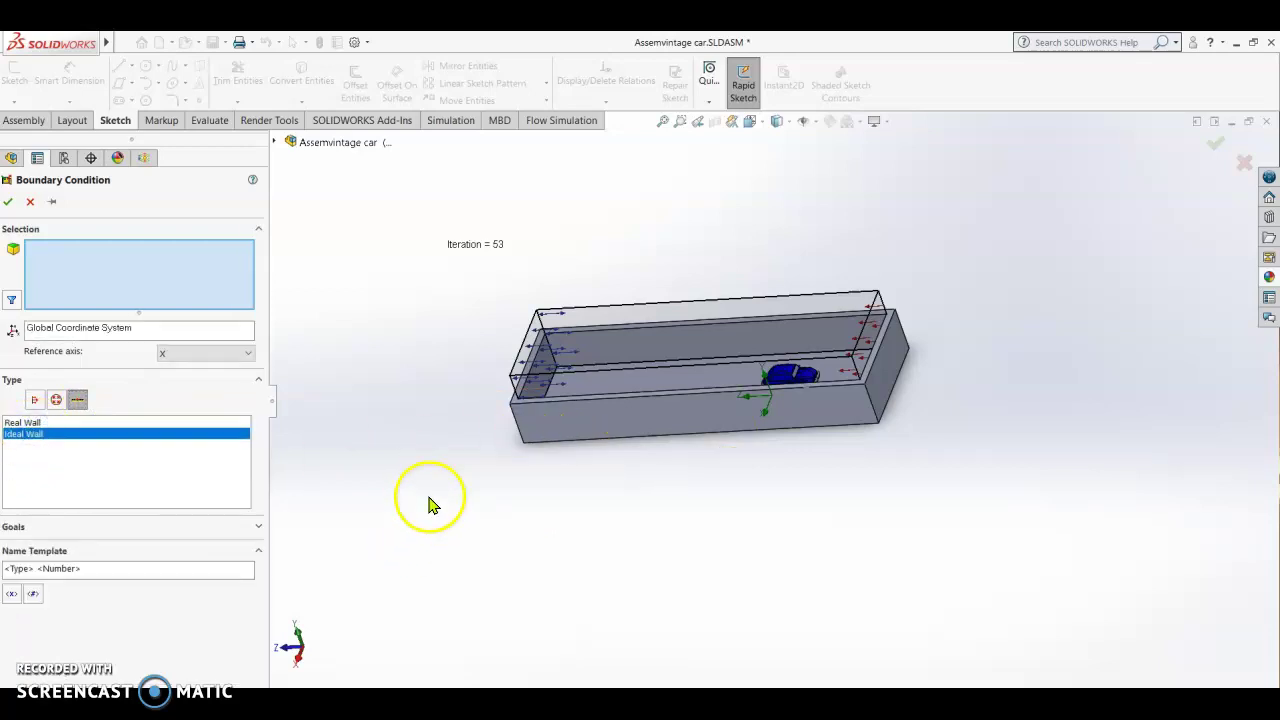
{"action": "left_click", "coordinate": [676, 388]}
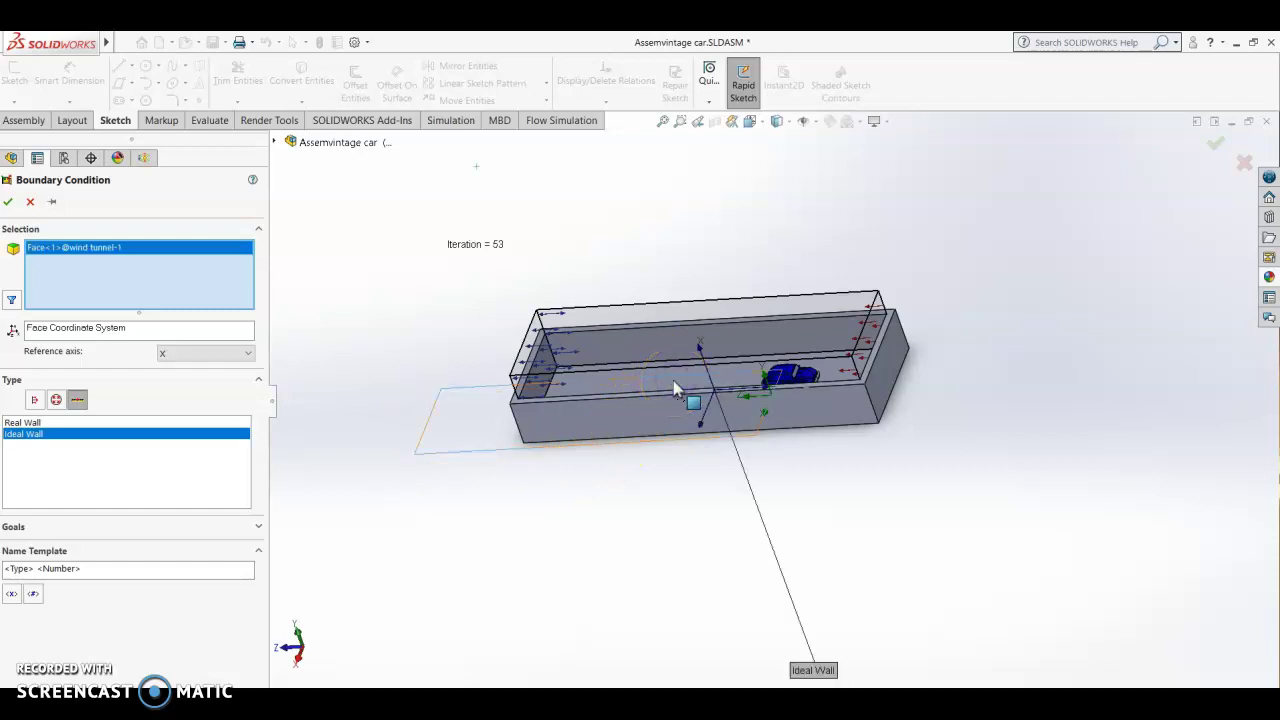
{"action": "middle_click_drag", "start_coordinate": [633, 514], "coordinate": [660, 570]}
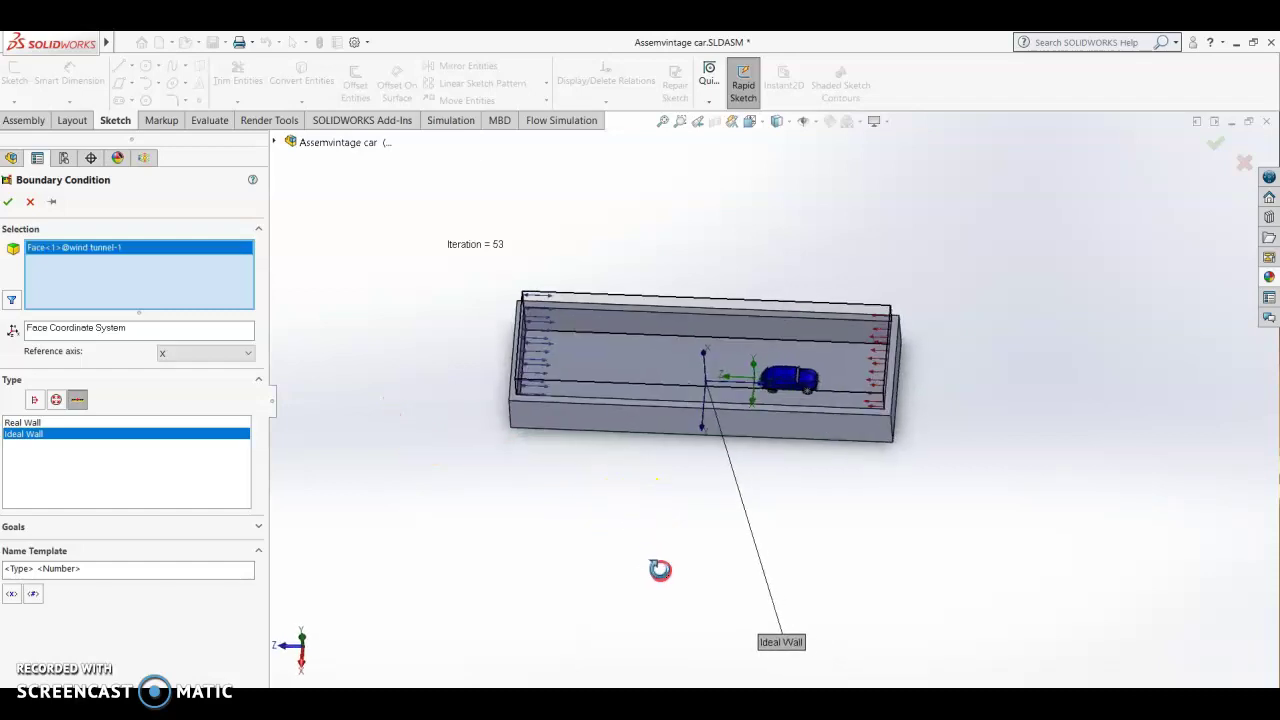
{"action": "right_click", "coordinate": [194, 271]}
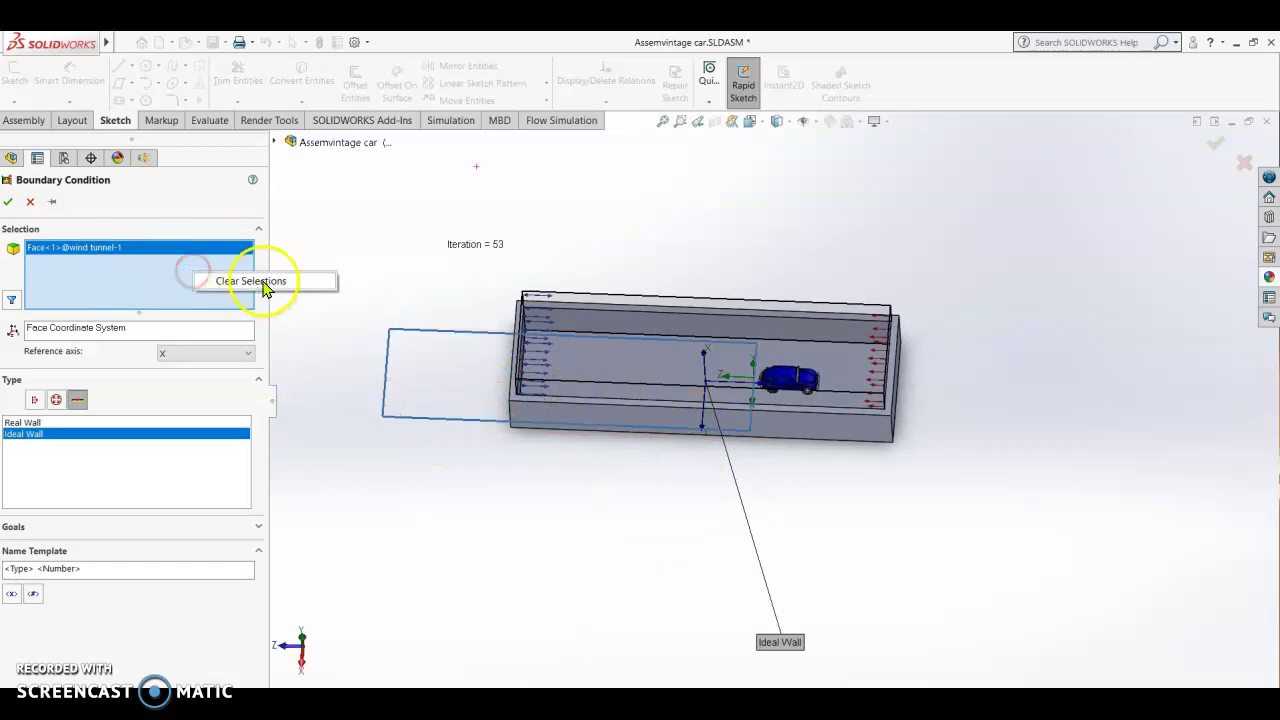
{"action": "left_click", "coordinate": [250, 281]}
{"action": "left_click", "coordinate": [694, 363]}
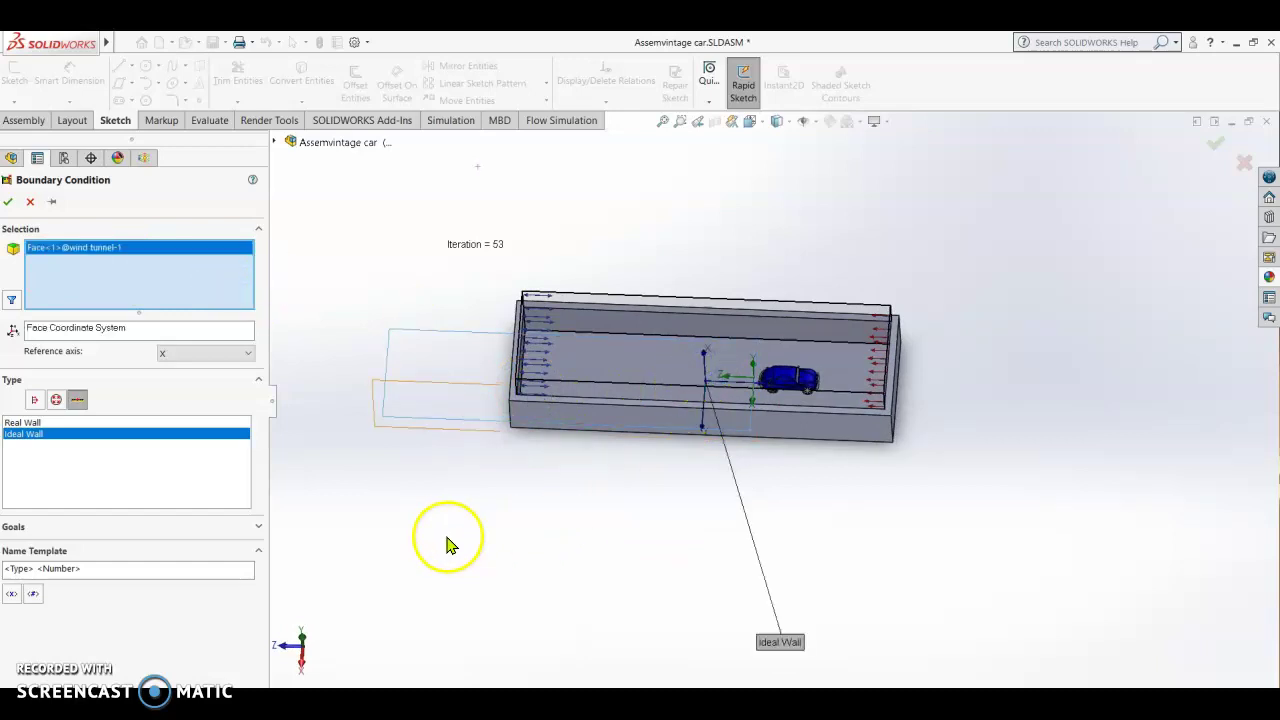
{"action": "middle_click_drag", "start_coordinate": [443, 534], "coordinate": [446, 476]}
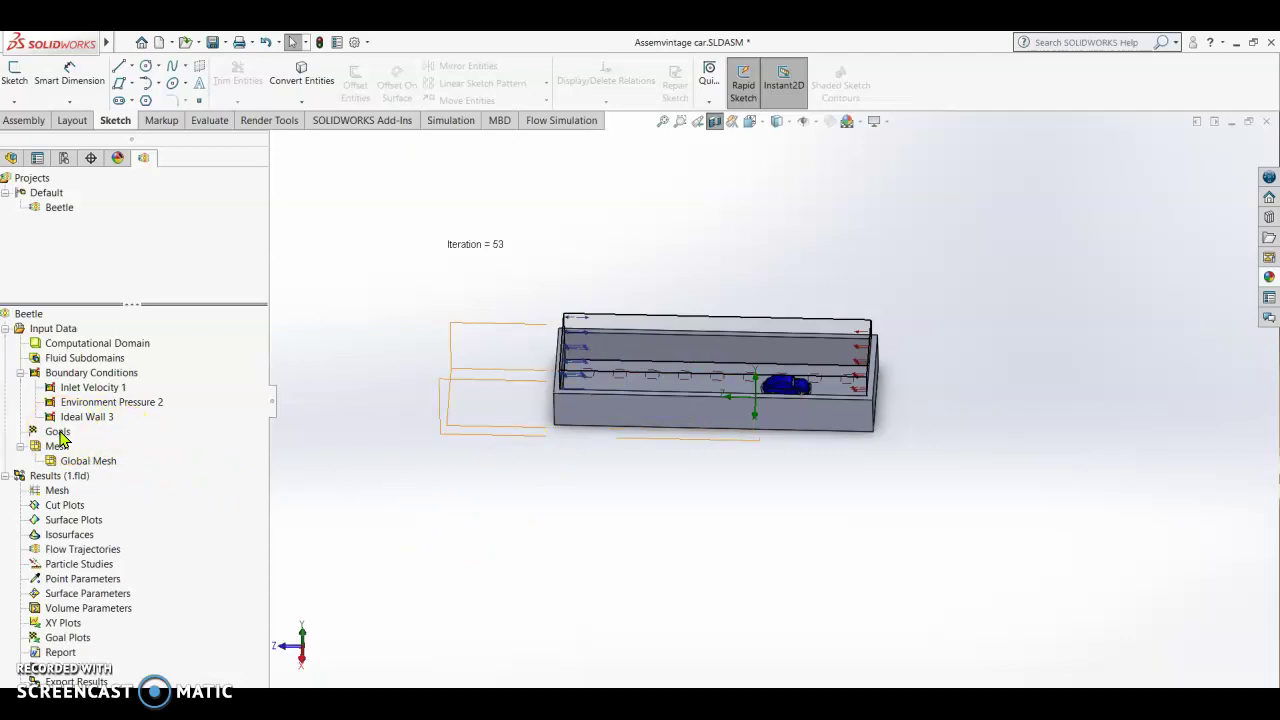
Start inserting Global Goals from the Goals item of the Beetle study.
{"action": "right_click", "coordinate": [60, 432]}
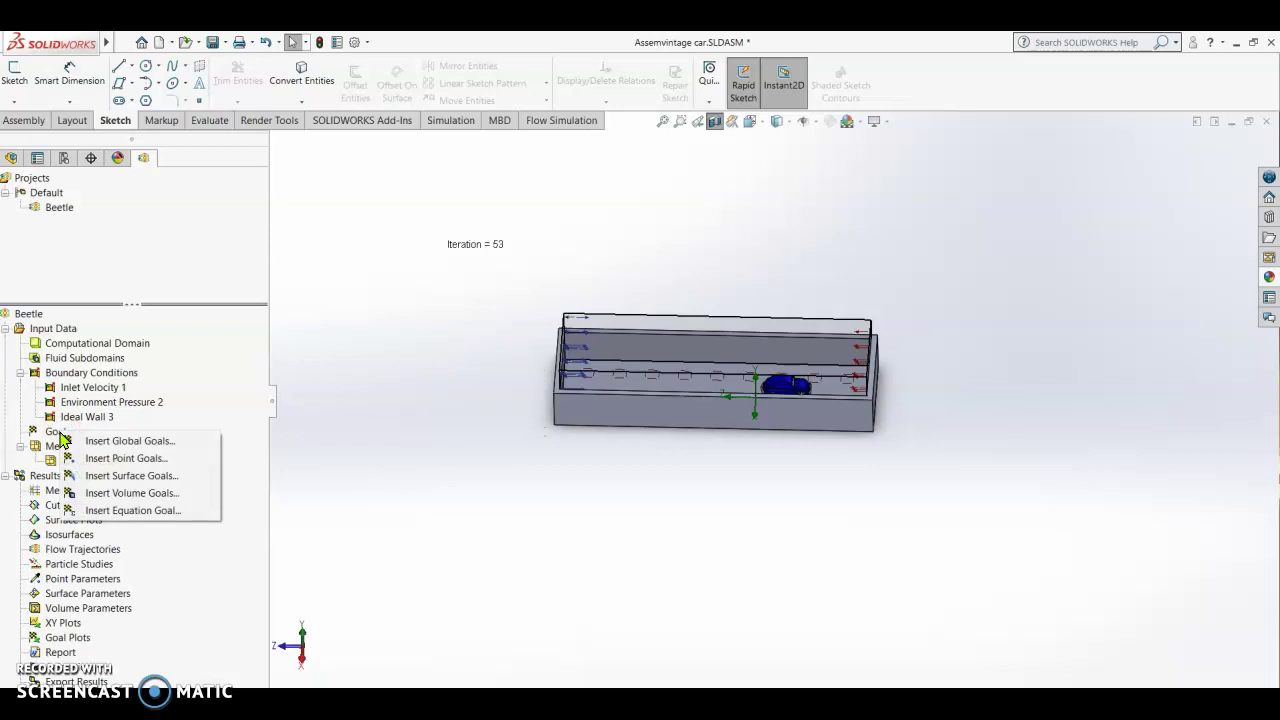
{"action": "left_click", "coordinate": [122, 442]}
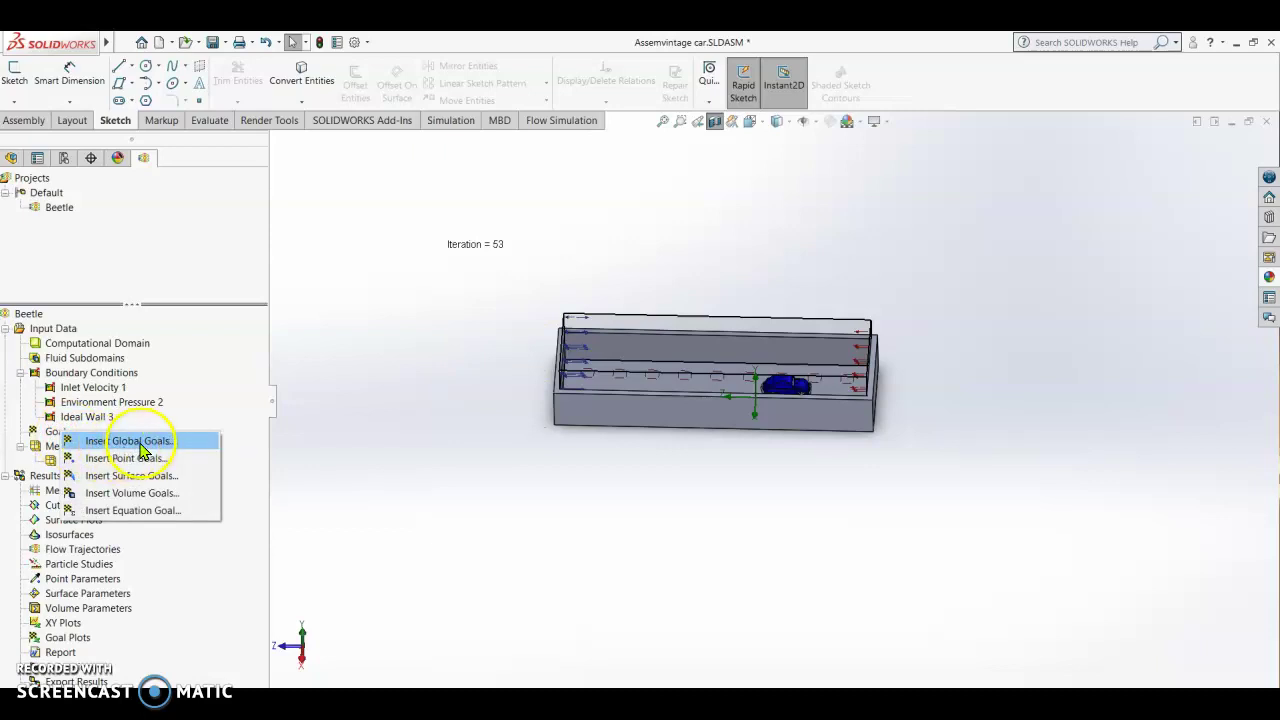
Tick the Min, Av and Max goals for Turbulent Energy.
{"action": "left_click", "coordinate": [130, 442]}
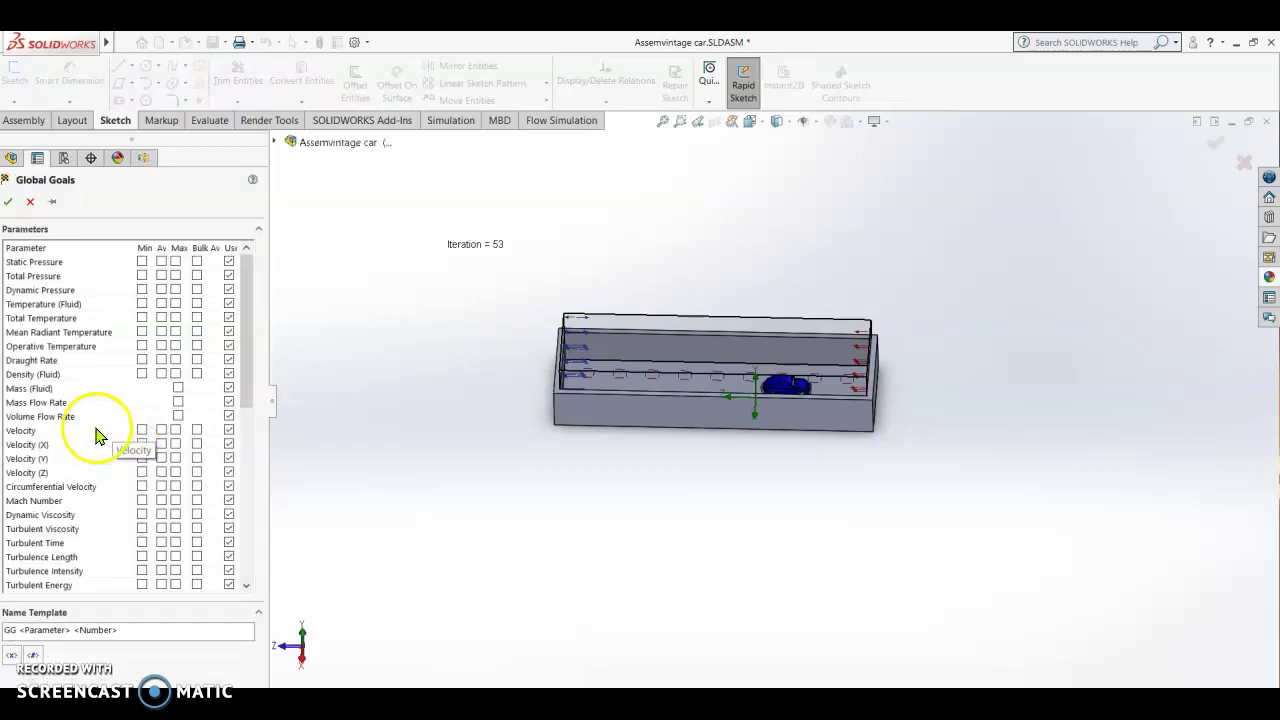
{"action": "scroll", "coordinate": [78, 430], "scroll_direction": "down", "scroll_amount": 2}
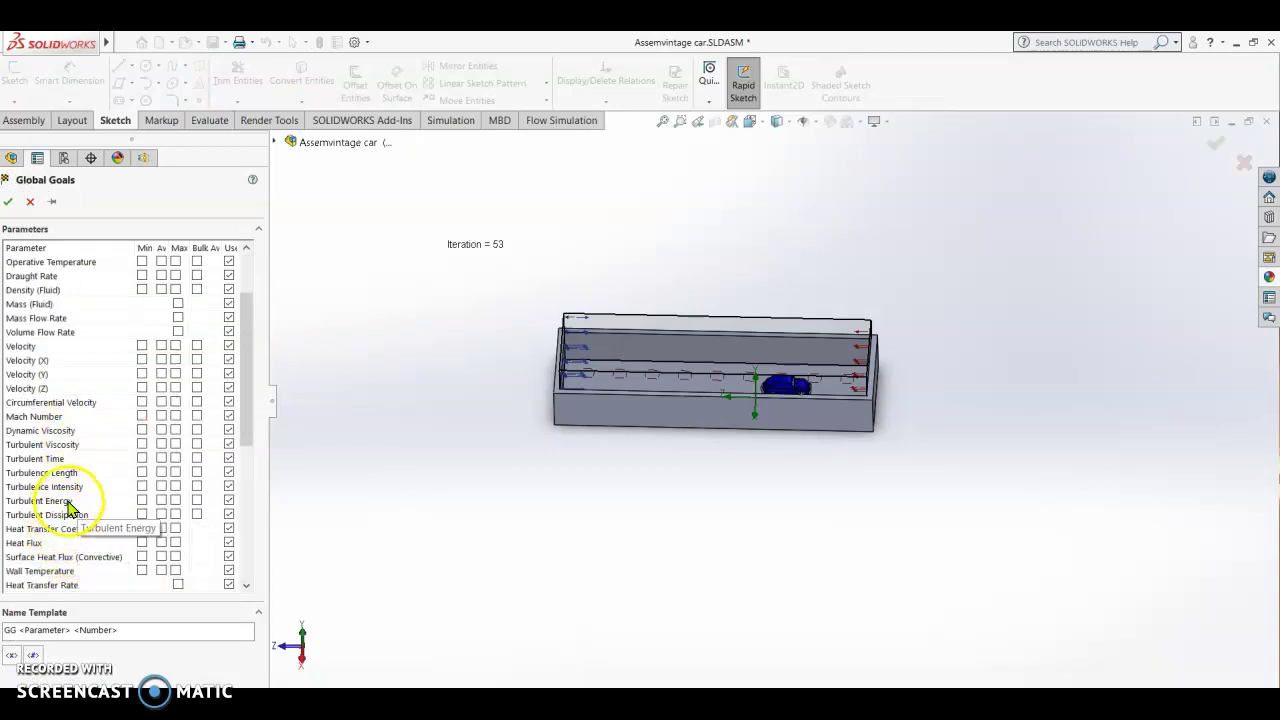
{"action": "left_click", "coordinate": [142, 500]}
{"action": "left_click", "coordinate": [161, 500]}
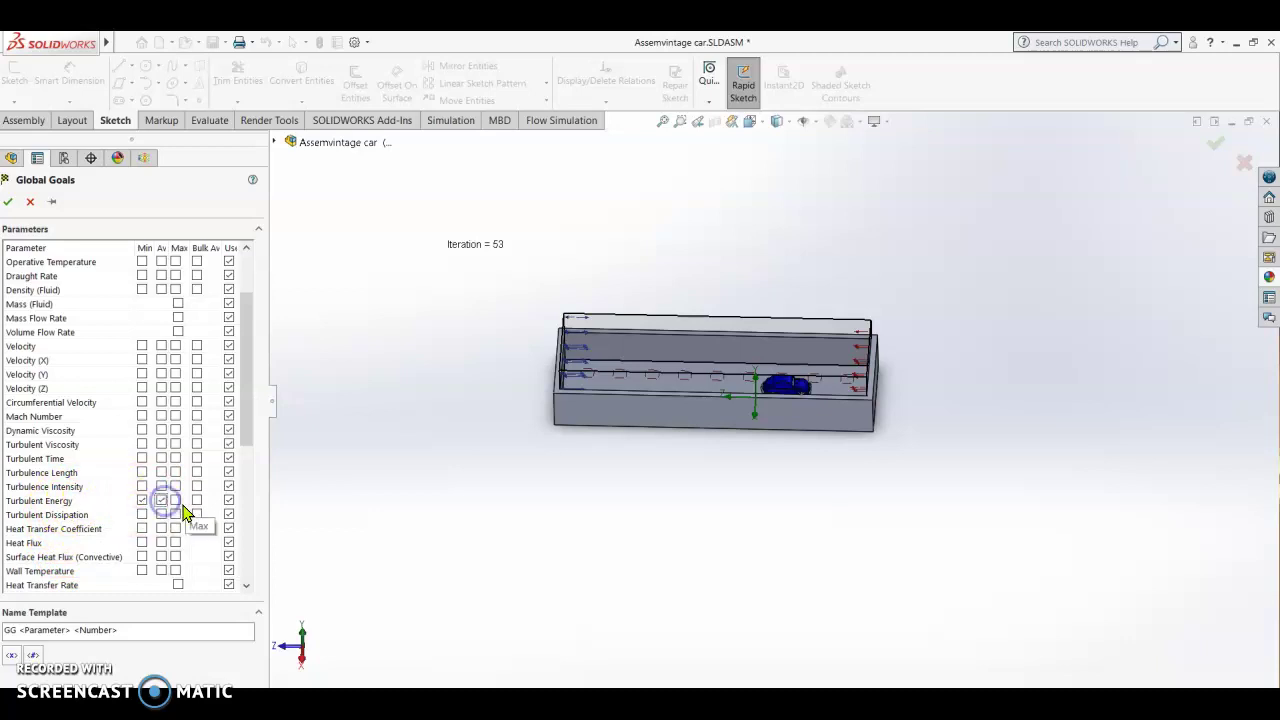
{"action": "left_click", "coordinate": [176, 500]}
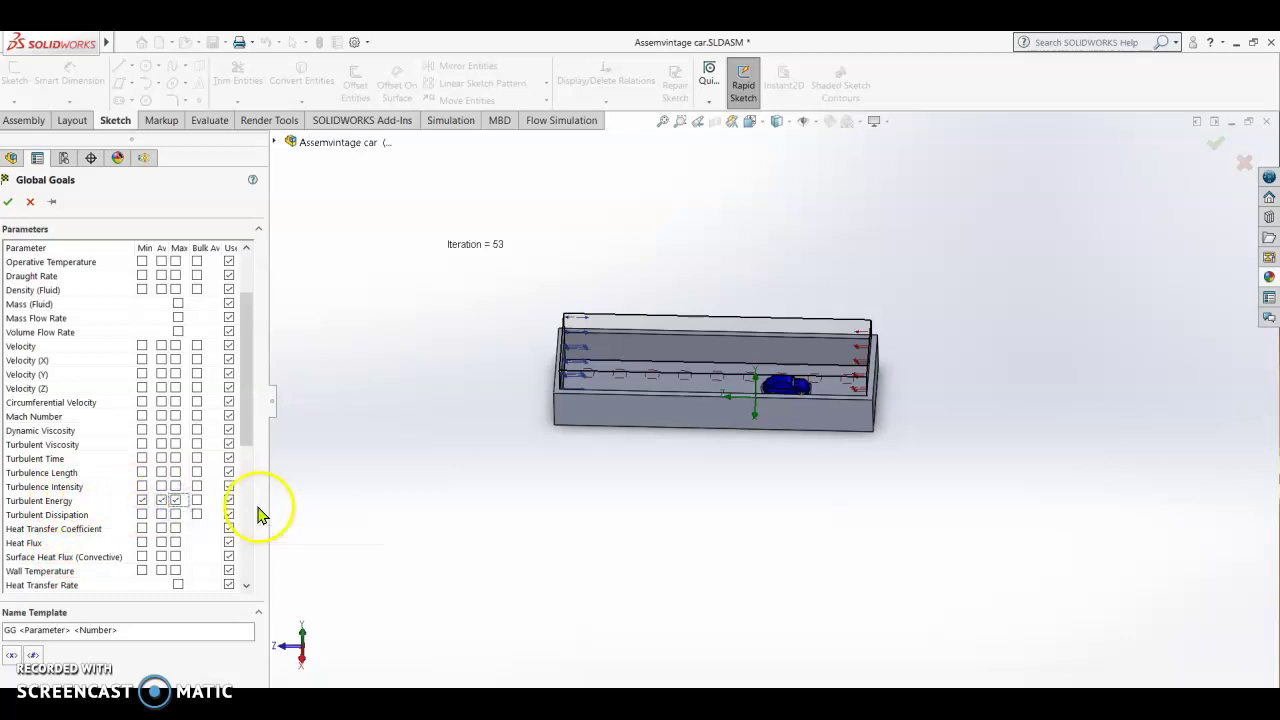
{"action": "scroll", "coordinate": [100, 508], "scroll_direction": "down", "scroll_amount": 3}
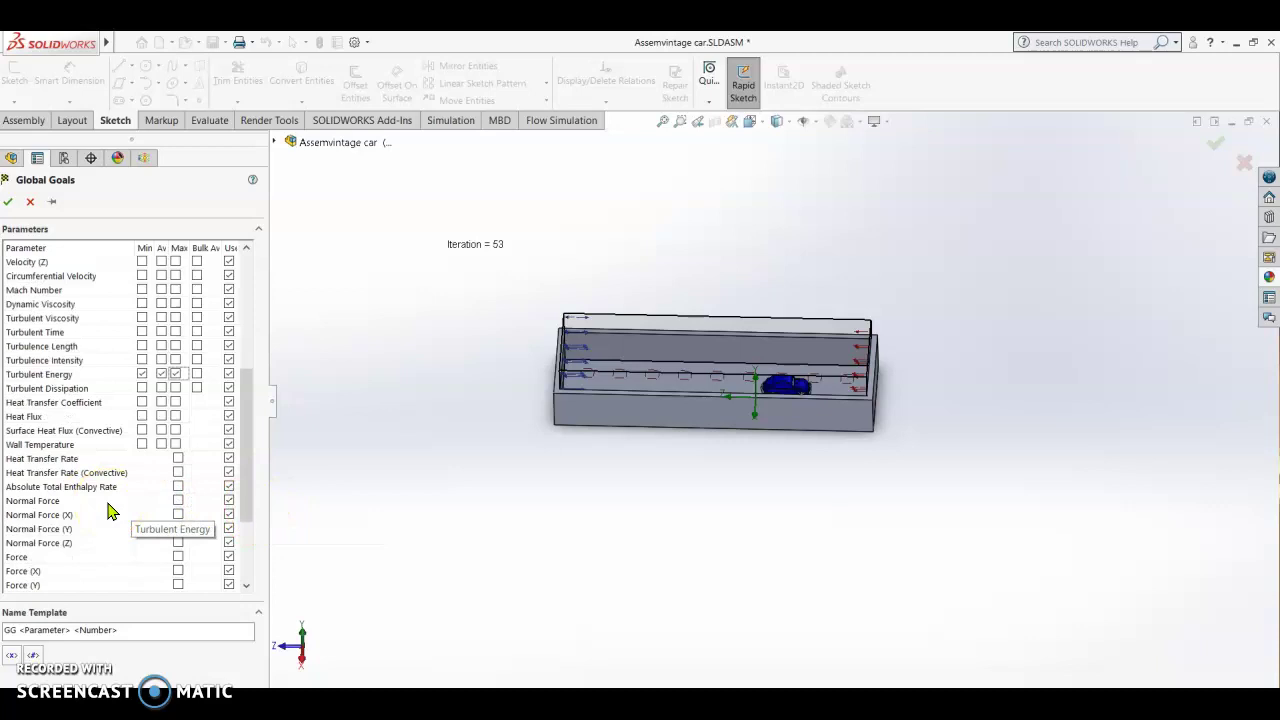
{"action": "scroll", "coordinate": [110, 512], "scroll_direction": "down", "scroll_amount": 1}
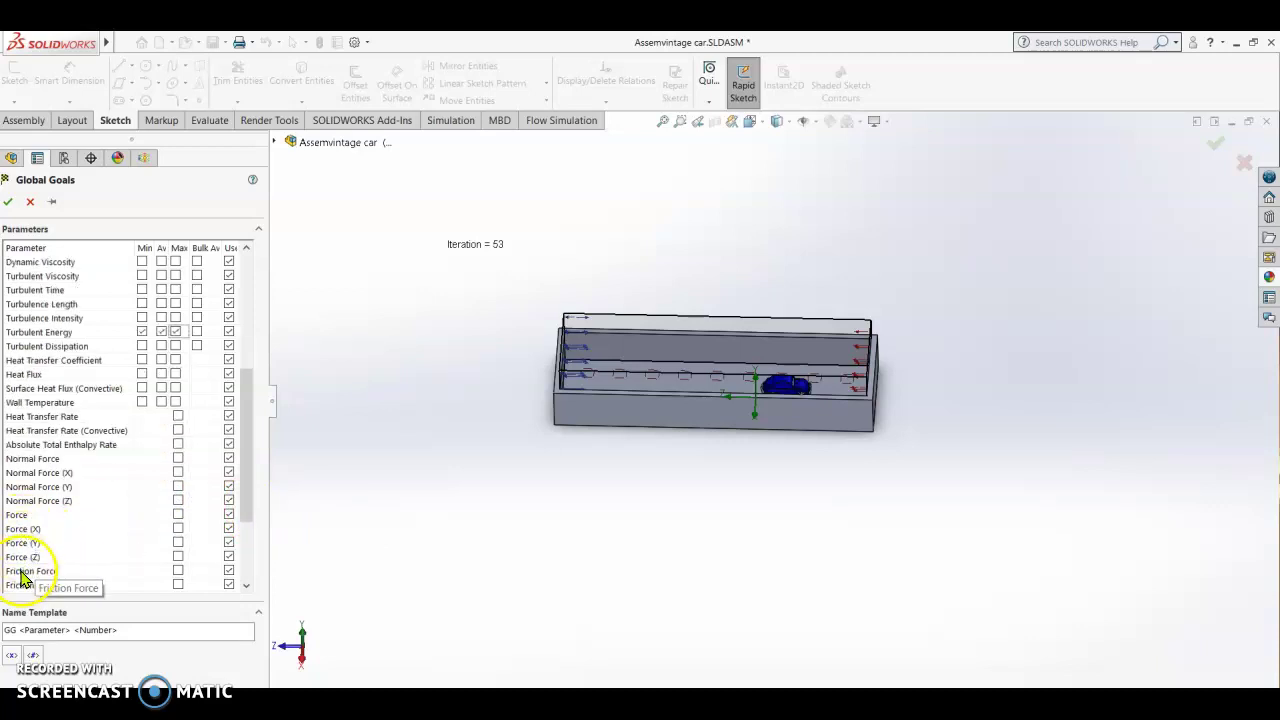
Add Force (X), Force (Y) and Force (Z) goals and create all six global goals.
{"action": "left_click", "coordinate": [177, 529]}
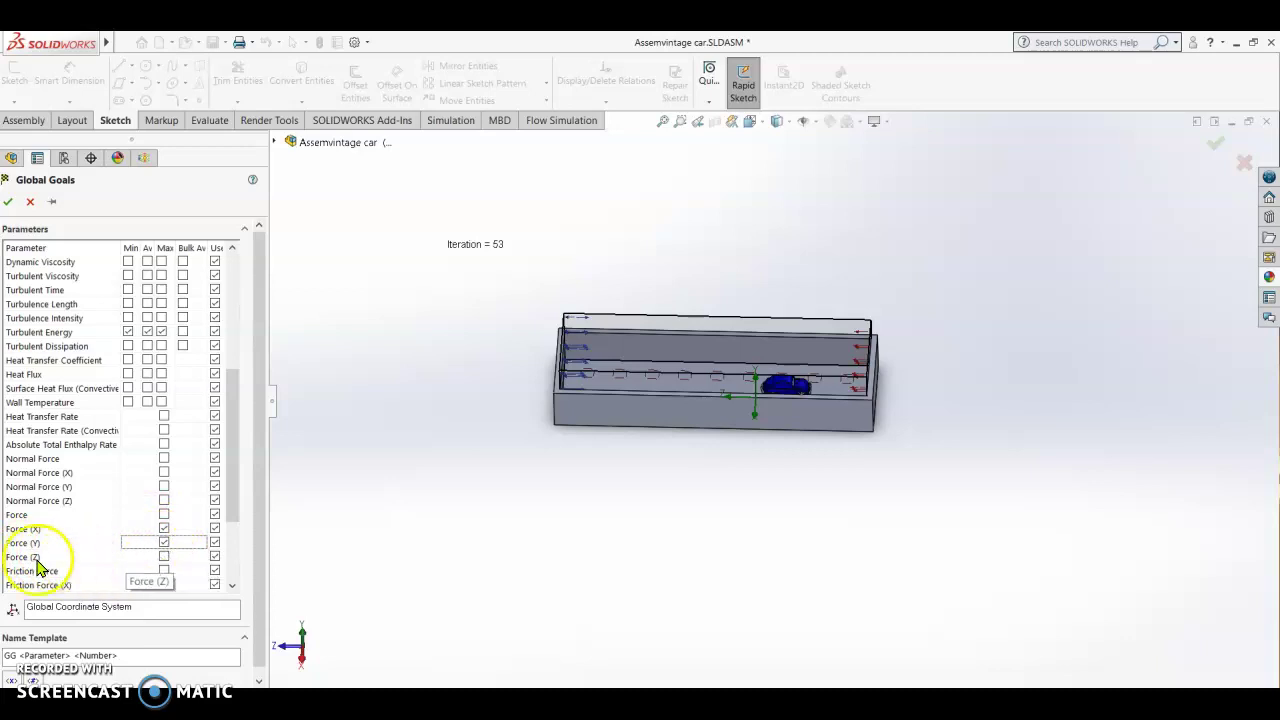
{"action": "left_click", "coordinate": [164, 557]}
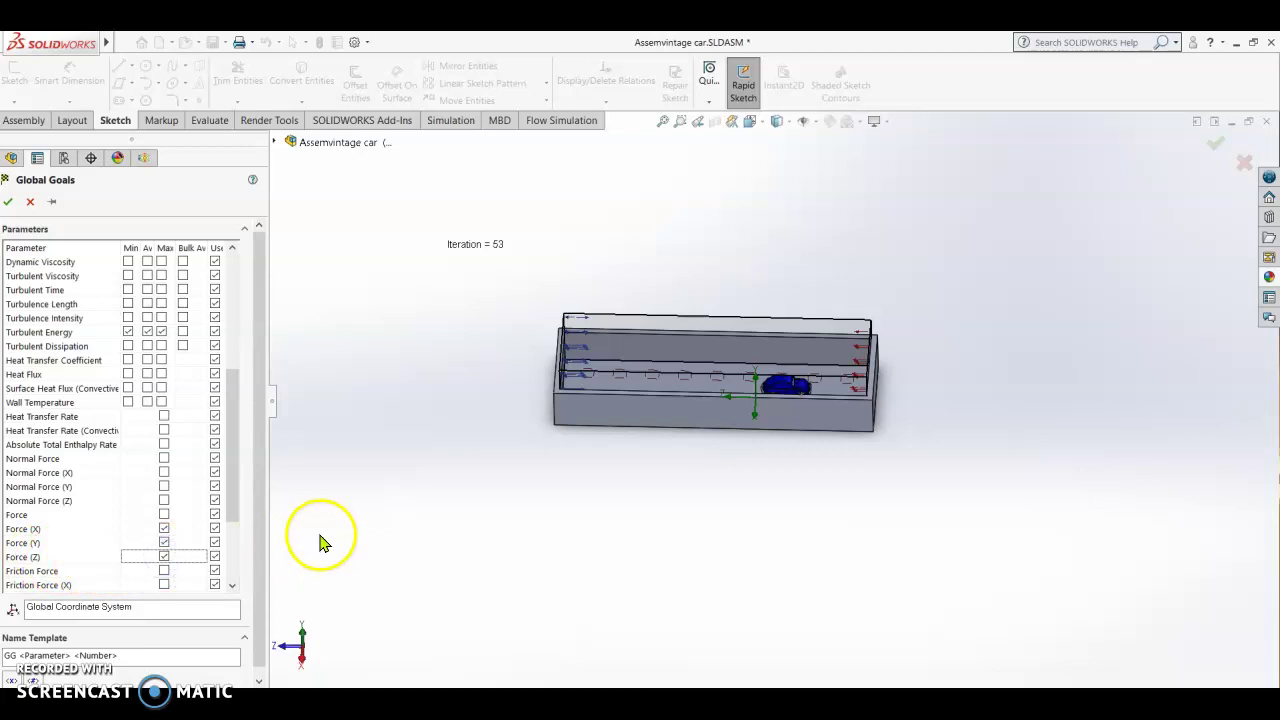
{"action": "left_click", "coordinate": [7, 202]}
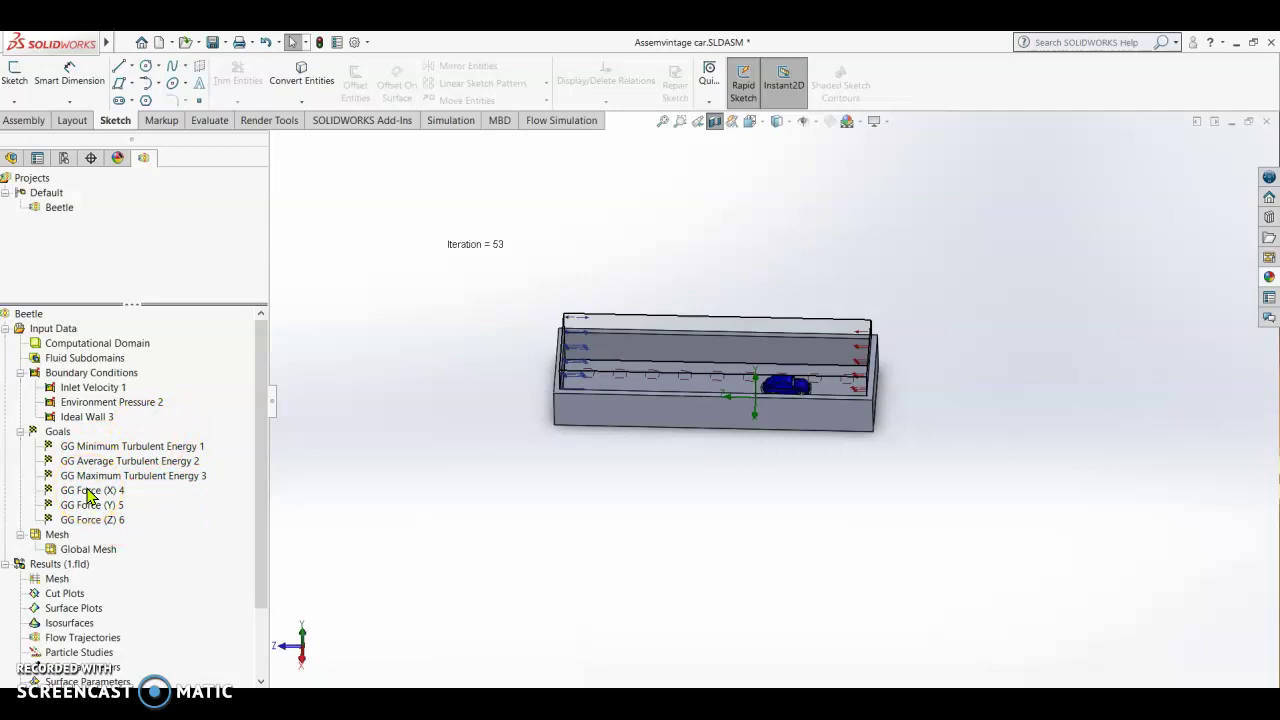
Rename goal GG Force (X) 4 to Side Force (X) 4.
{"action": "right_click", "coordinate": [90, 491]}
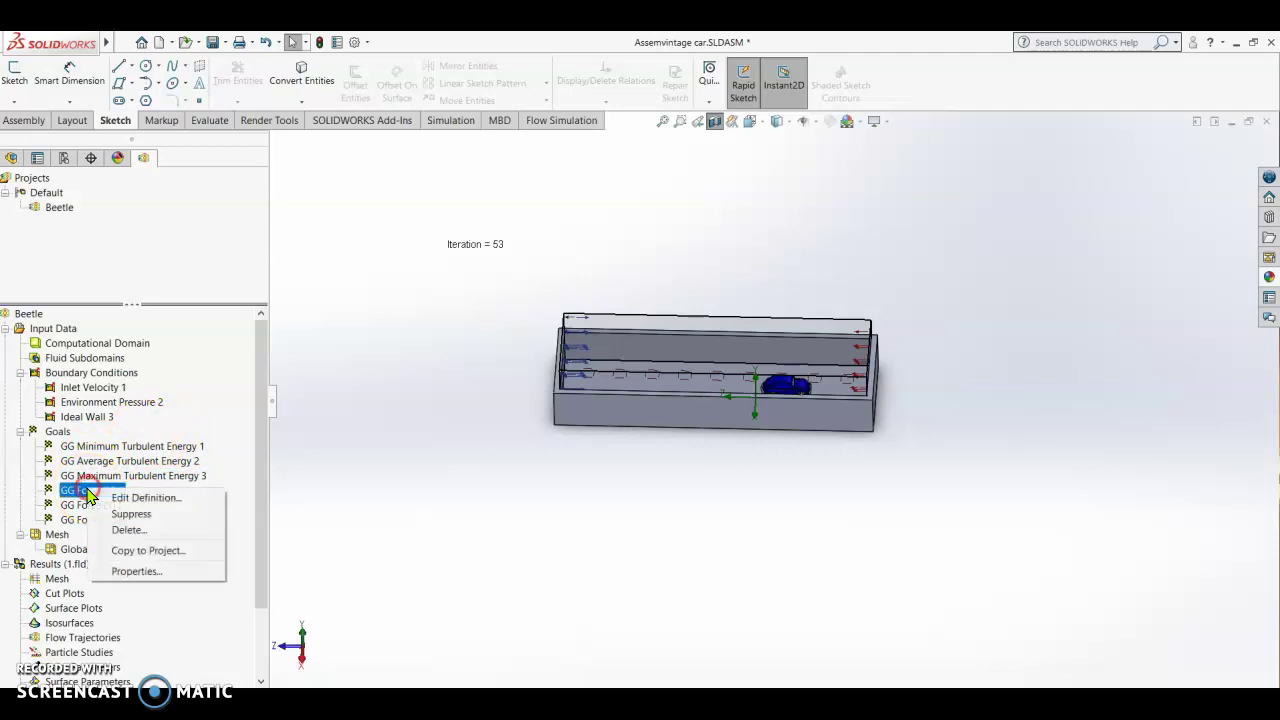
{"action": "left_click", "coordinate": [140, 572]}
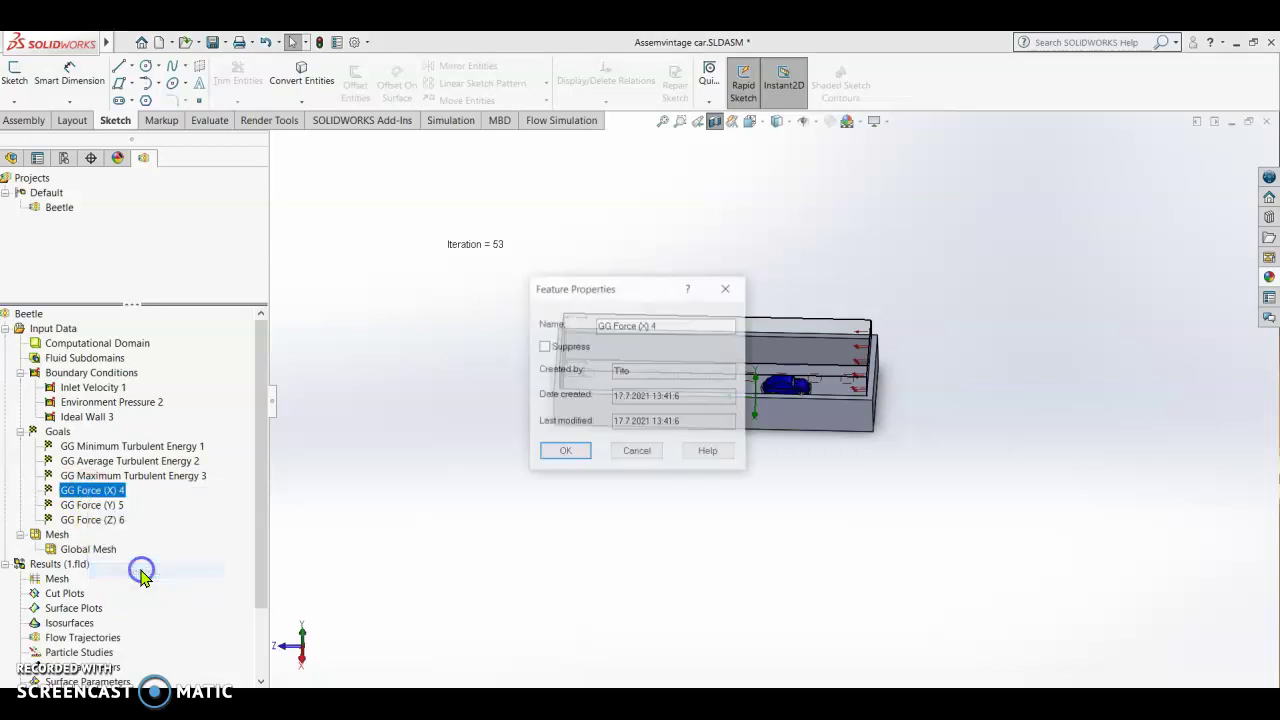
{"action": "left_click", "coordinate": [611, 325]}
{"action": "left_click_drag", "start_coordinate": [611, 325], "coordinate": [589, 325]}
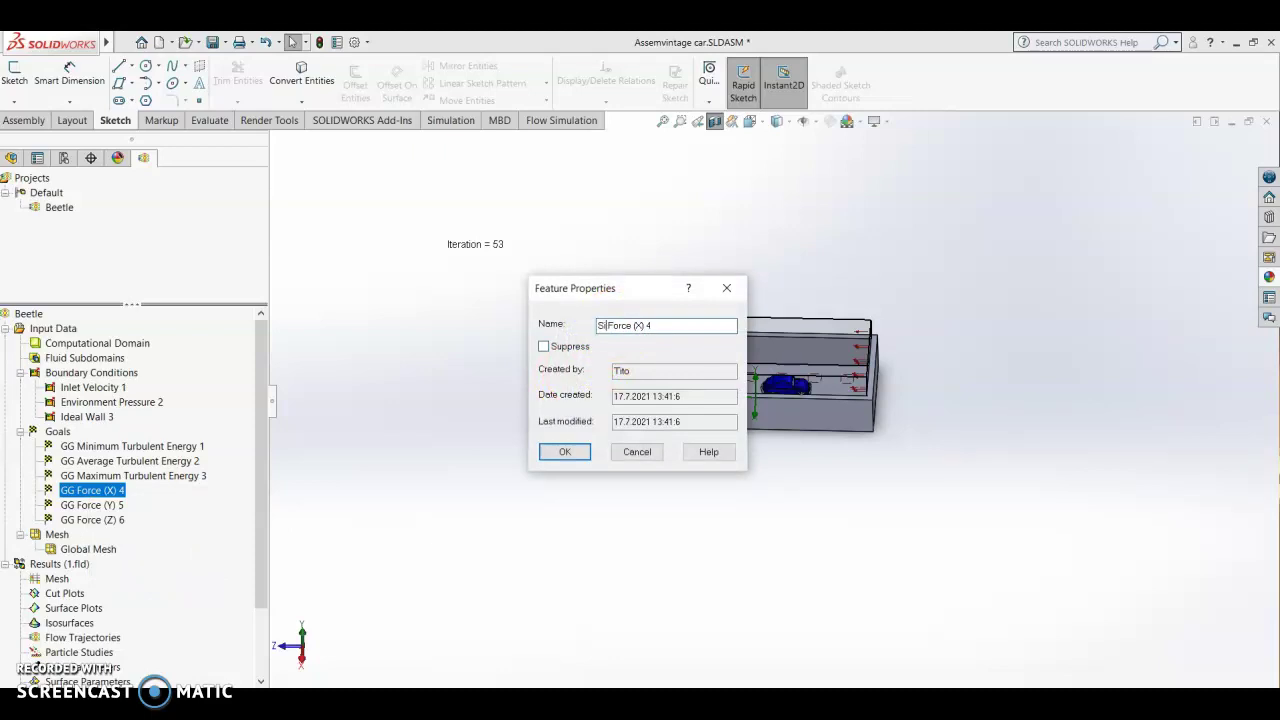
{"action": "left_click", "coordinate": [570, 453]}
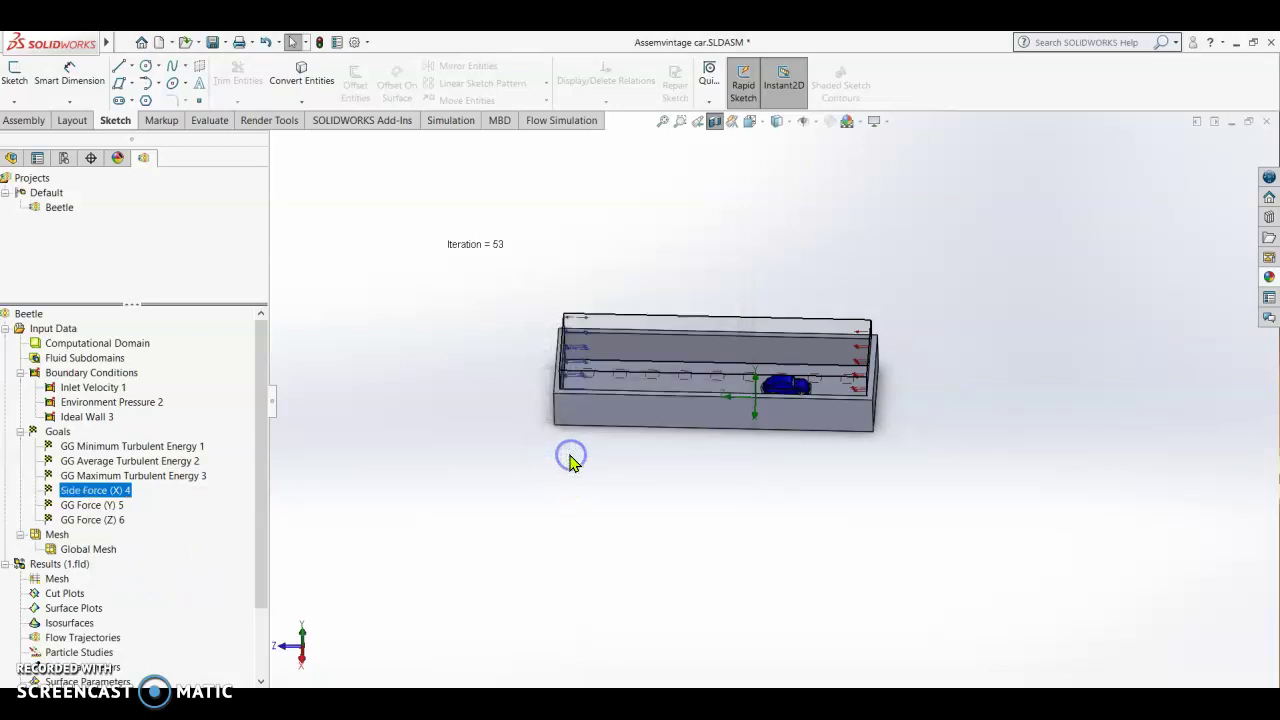
Rename goal GG Force (Y) 5 to Lift Force (Y) 5.
{"action": "right_click", "coordinate": [84, 510]}
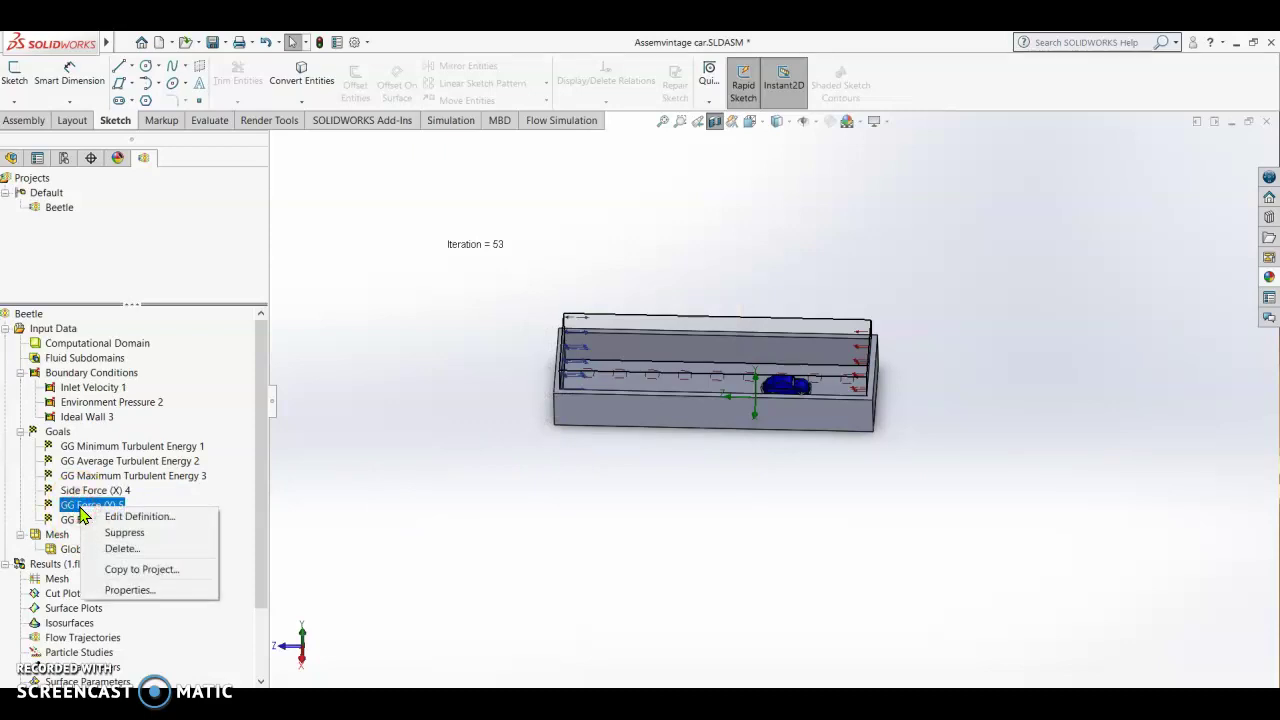
{"action": "left_click", "coordinate": [140, 591]}
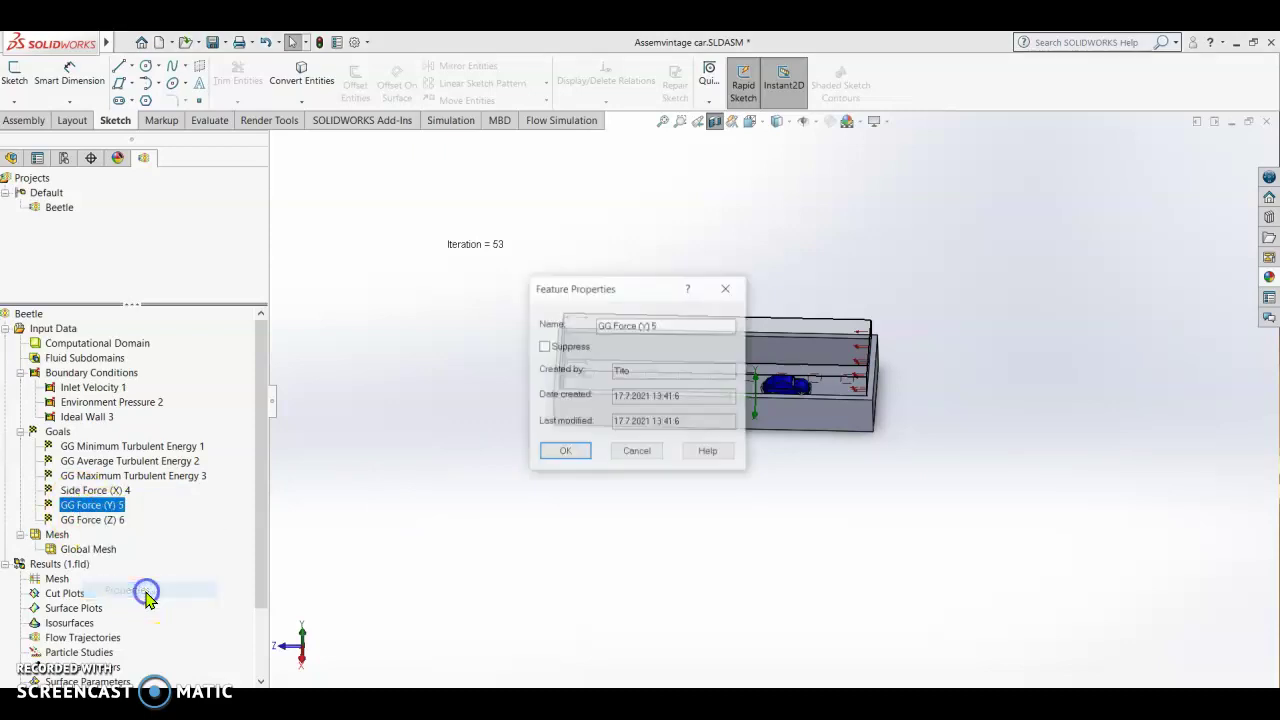
{"action": "left_click", "coordinate": [603, 324]}
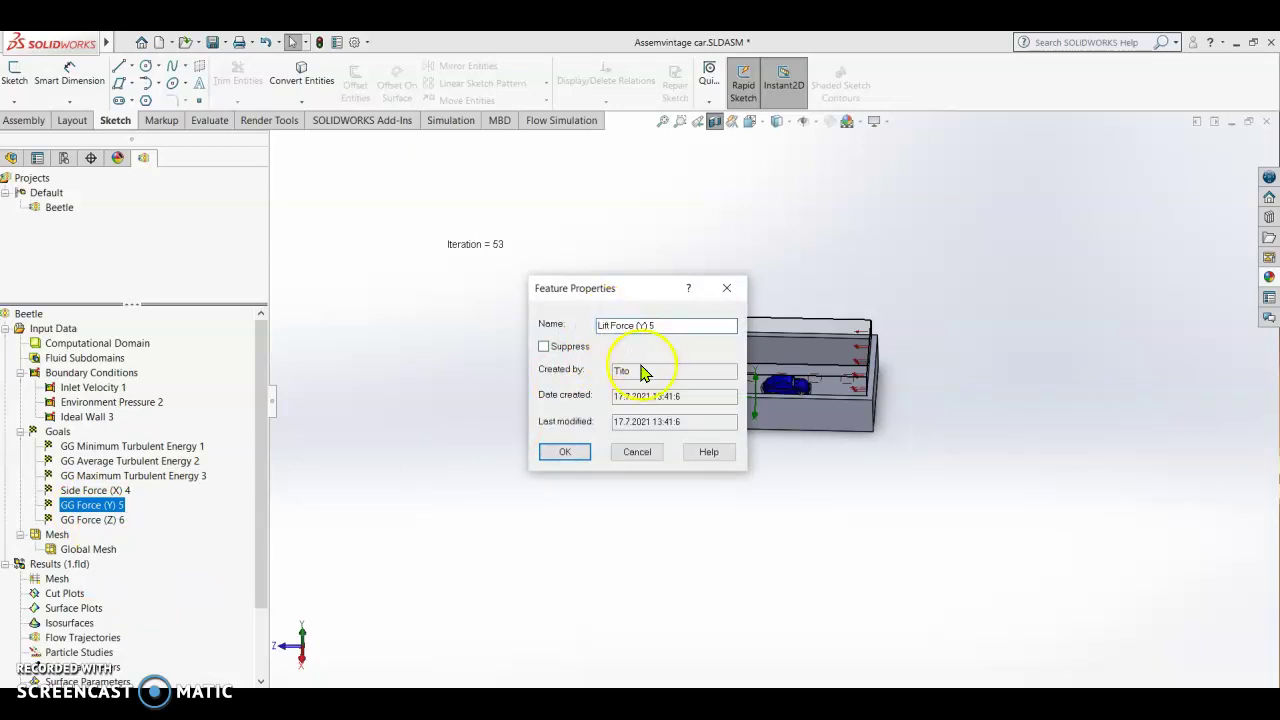
{"action": "left_click", "coordinate": [575, 451]}
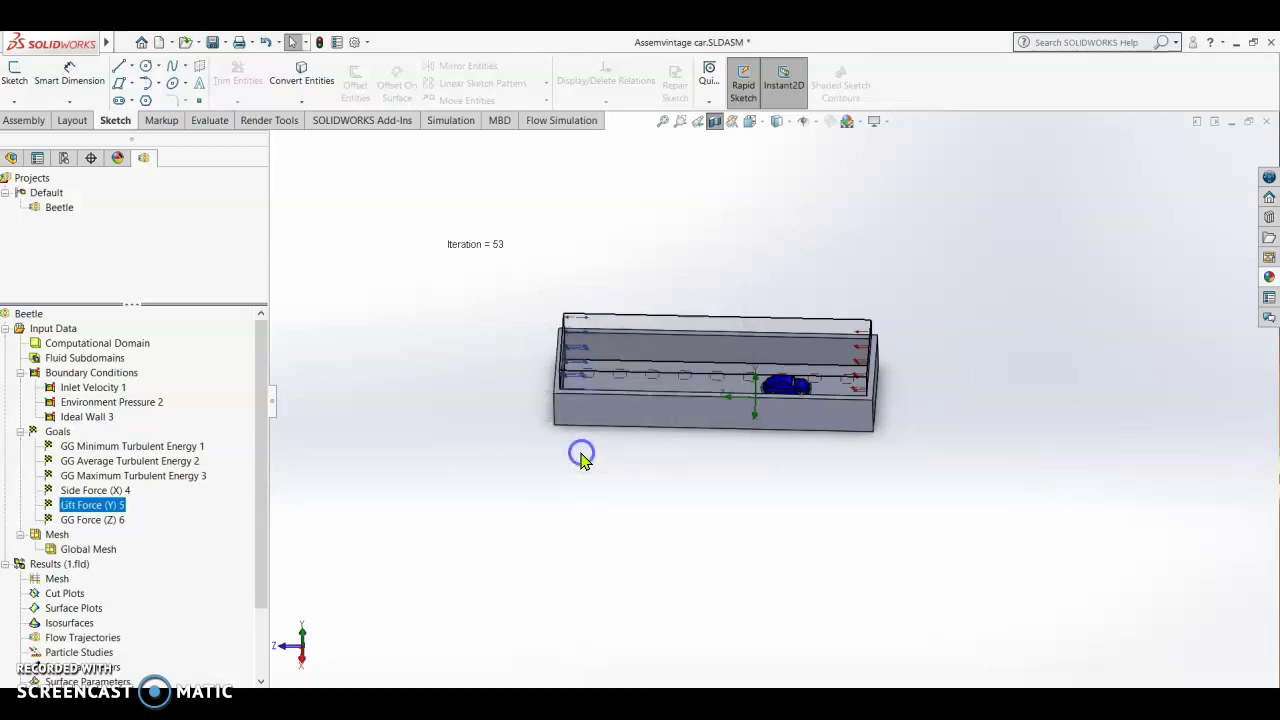
Rename goal GG Force (Z) 6 to Drag Force (Z) 6.
{"action": "right_click", "coordinate": [100, 520]}
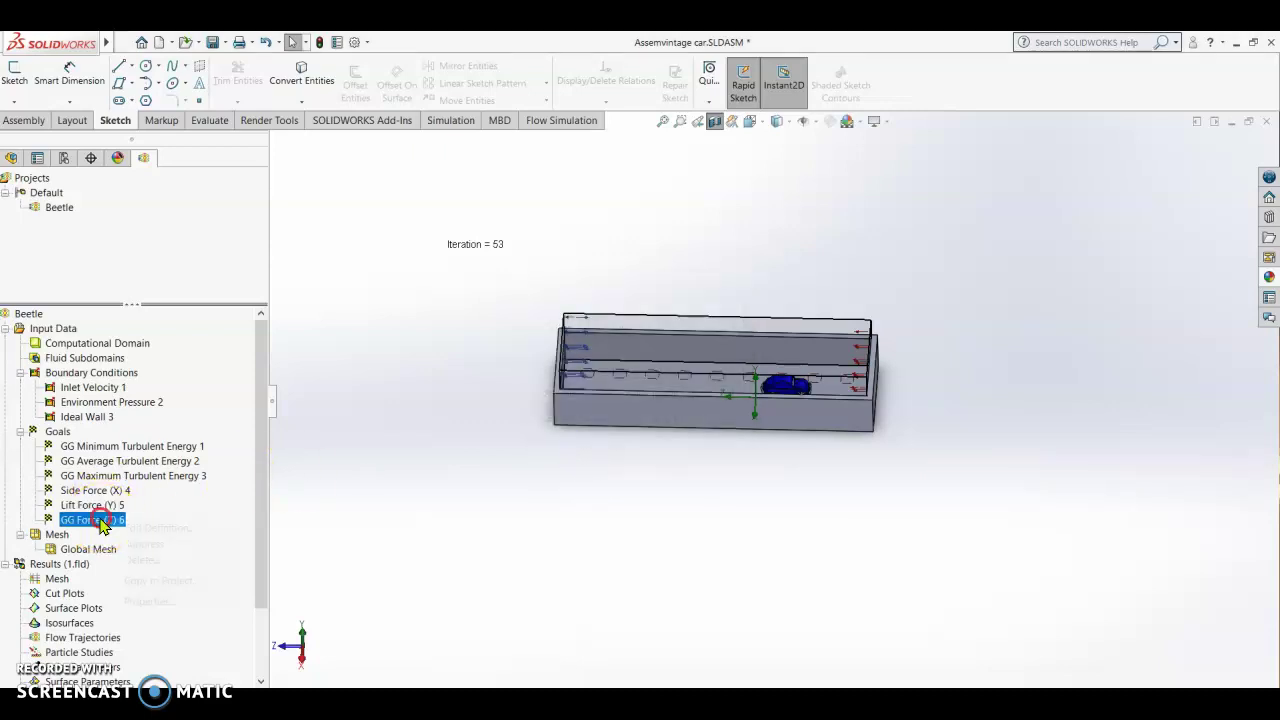
{"action": "left_click", "coordinate": [156, 602]}
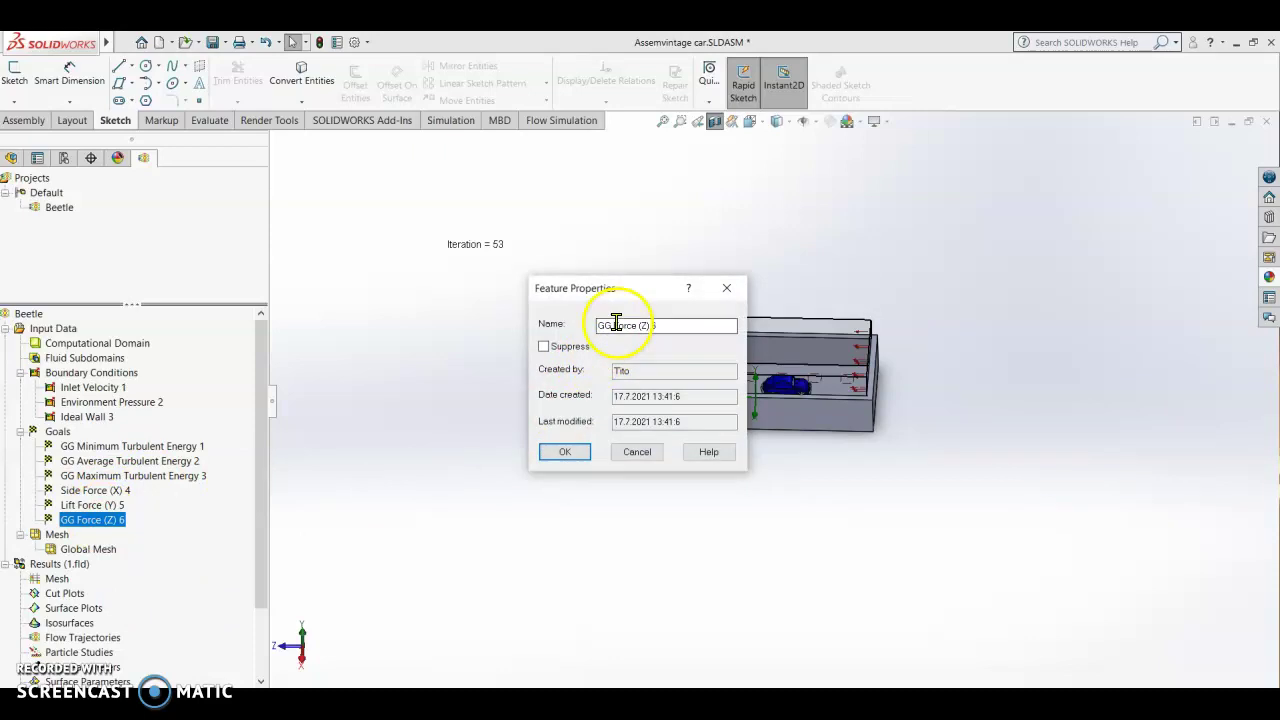
{"action": "left_click", "coordinate": [611, 326]}
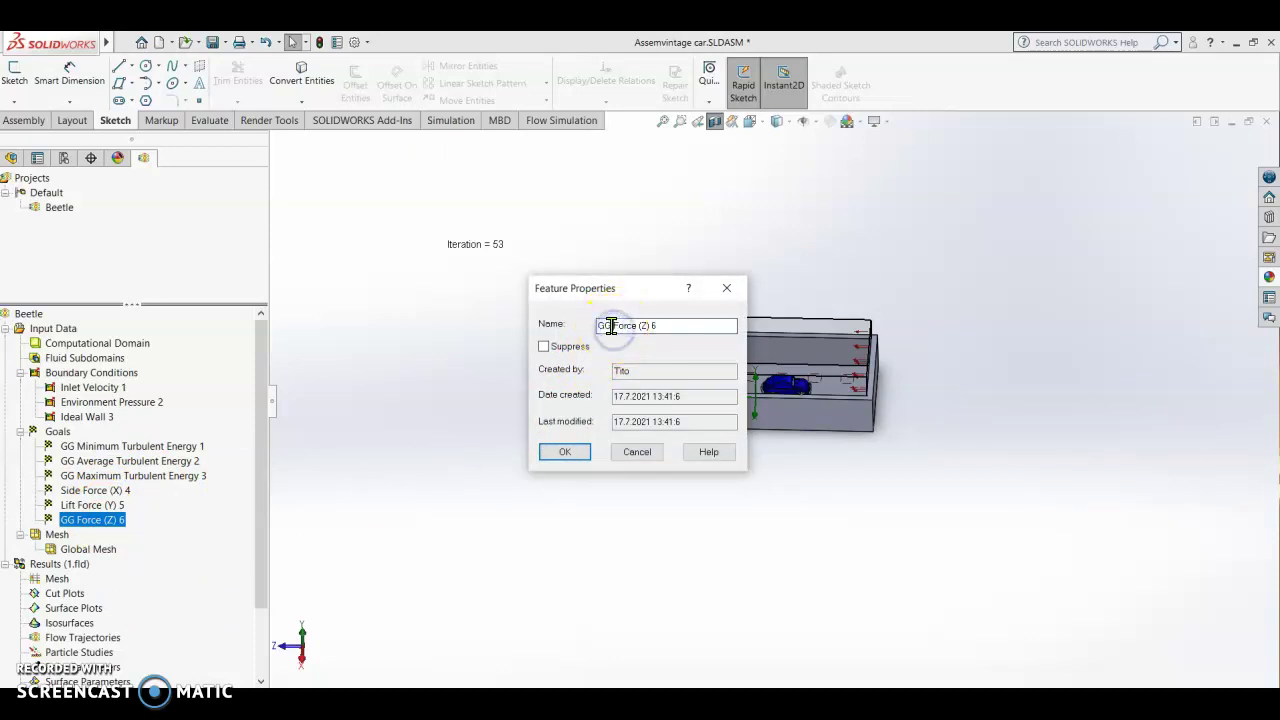
{"action": "left_click_drag", "start_coordinate": [611, 326], "coordinate": [571, 324]}
{"action": "type", "text": "Dra"}
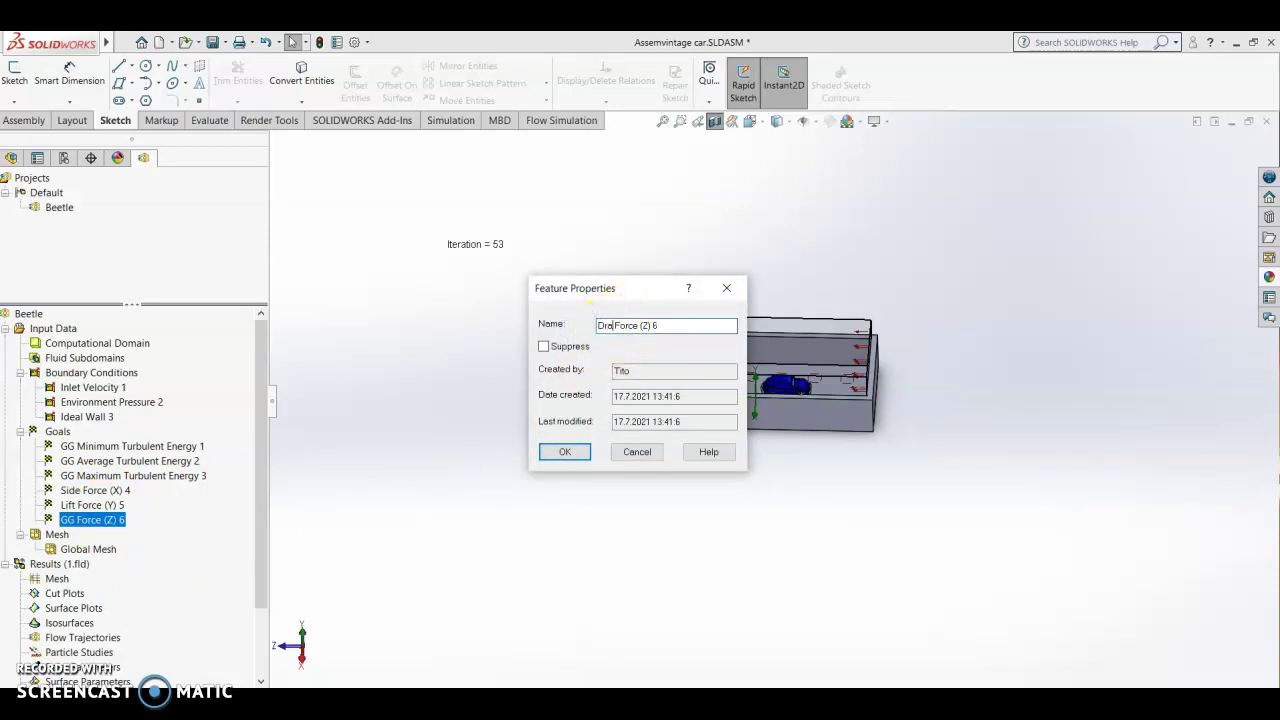
{"action": "type", "text": "g"}
{"action": "left_click", "coordinate": [565, 455]}
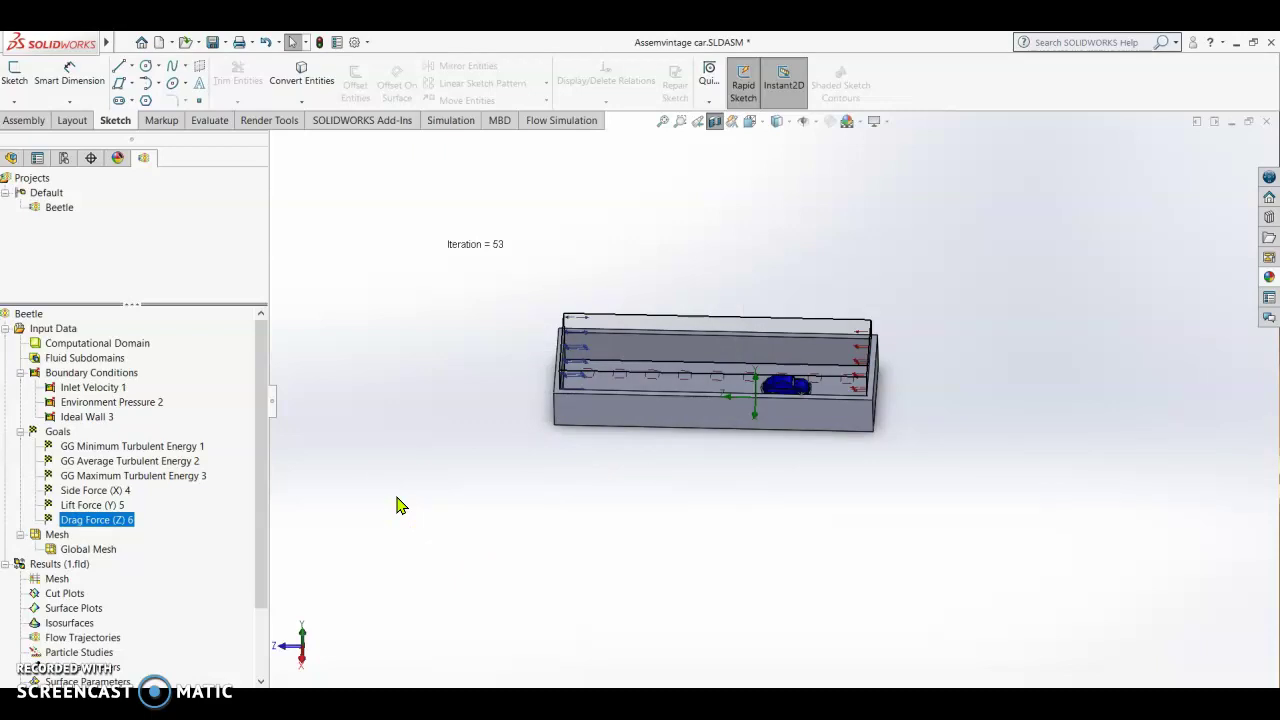
{"action": "left_click", "coordinate": [357, 506]}
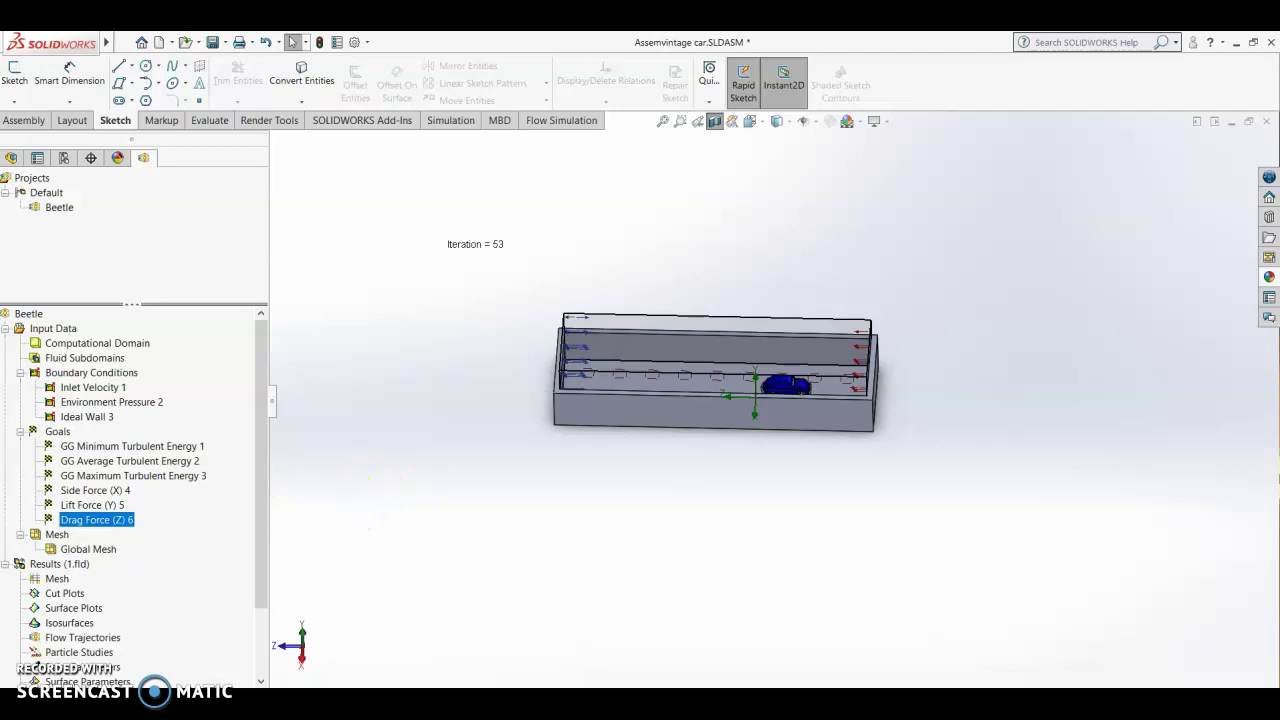